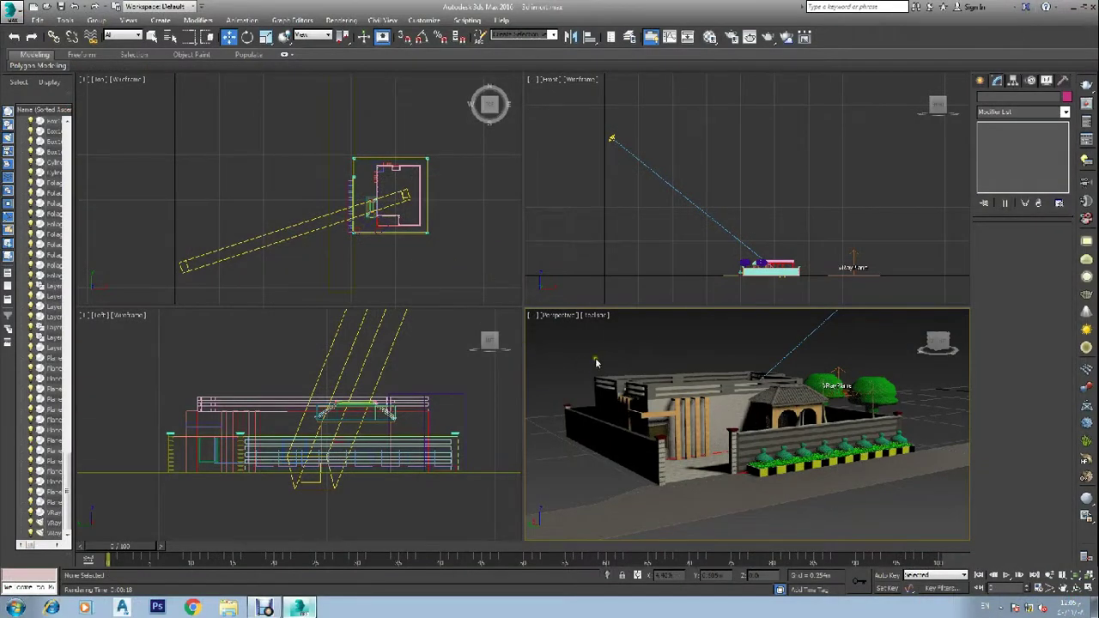
Render the perspective view of the building to check its lighting, and close the rendered image.
{"action": "key", "text": "shift+q"}
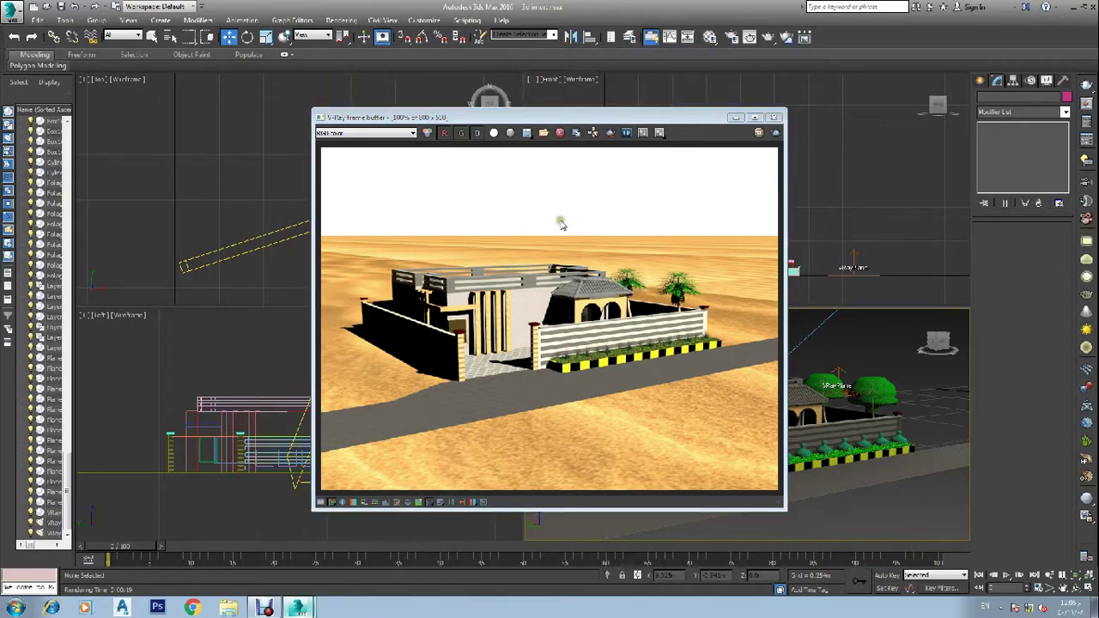
{"action": "left_click", "coordinate": [774, 118]}
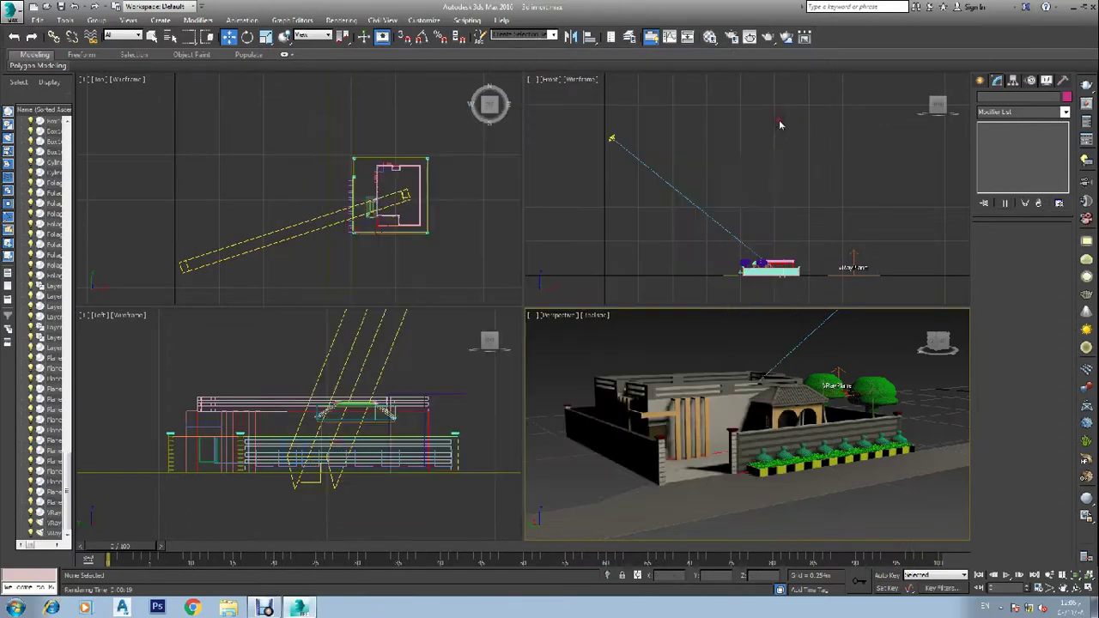
Apply Automatic Exposure Control with Process Background and Environment Maps enabled in the environment settings, and test-render the perspective view.
{"action": "left_click", "coordinate": [341, 23]}
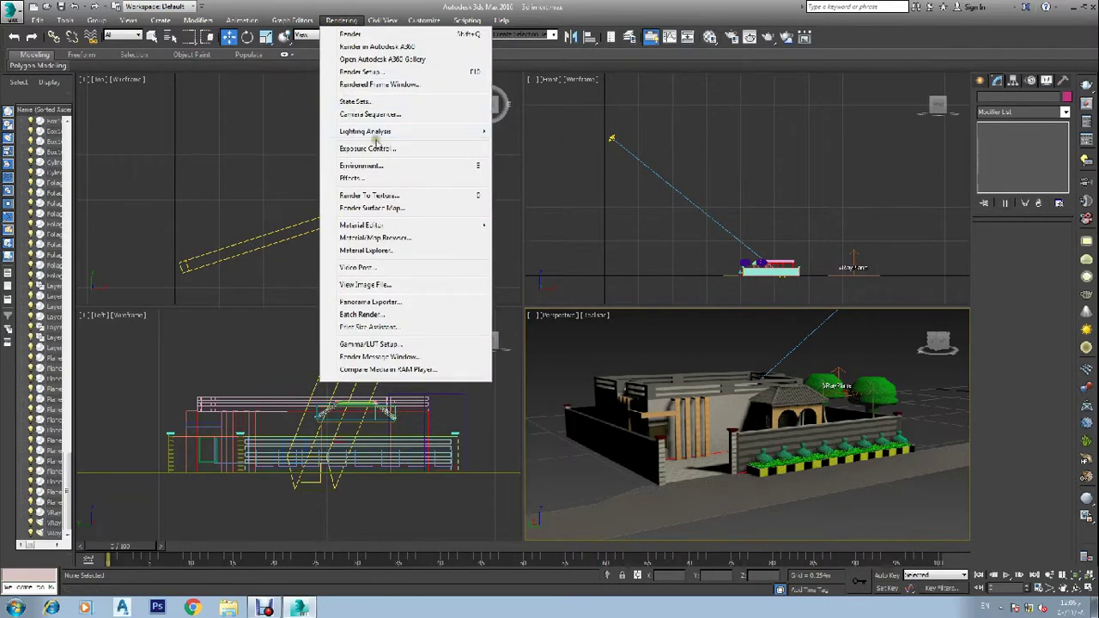
{"action": "left_click", "coordinate": [418, 170]}
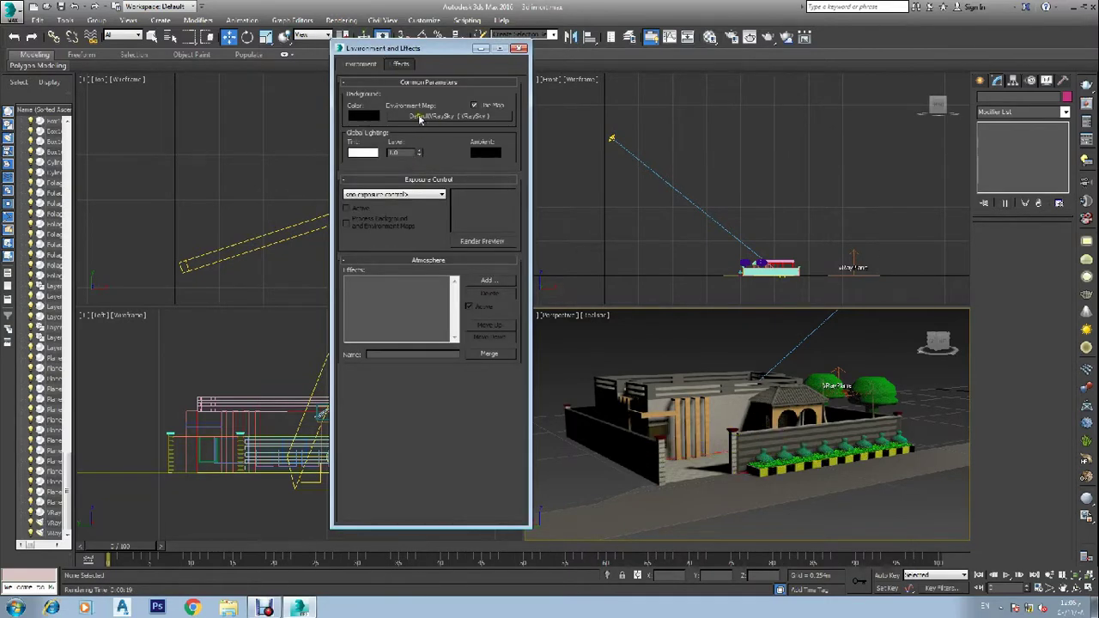
{"action": "left_click", "coordinate": [398, 194]}
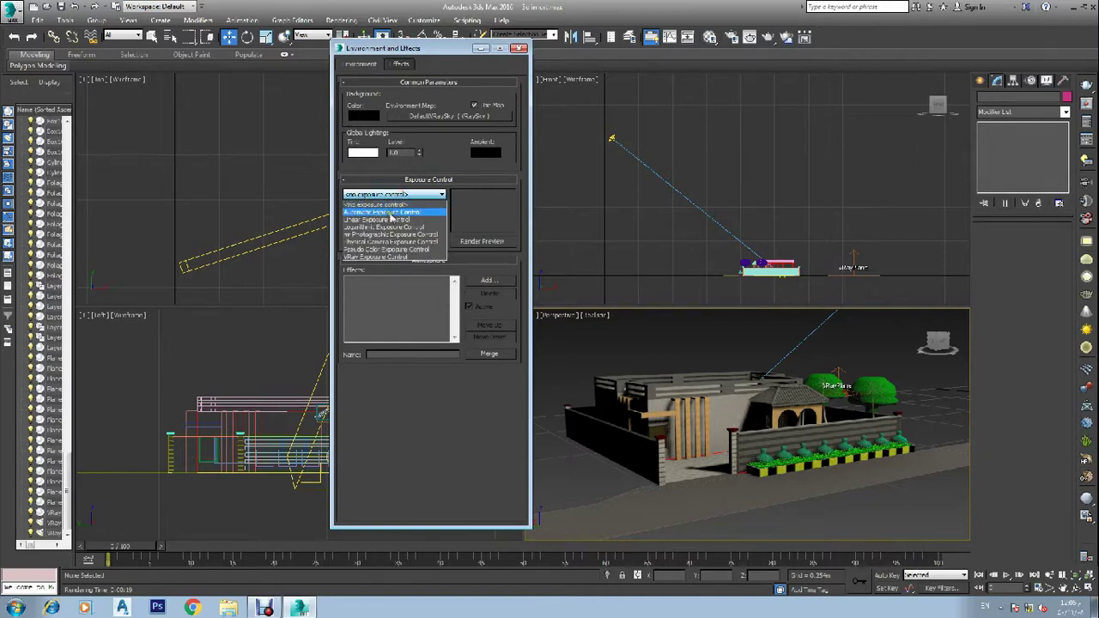
{"action": "left_click", "coordinate": [396, 212]}
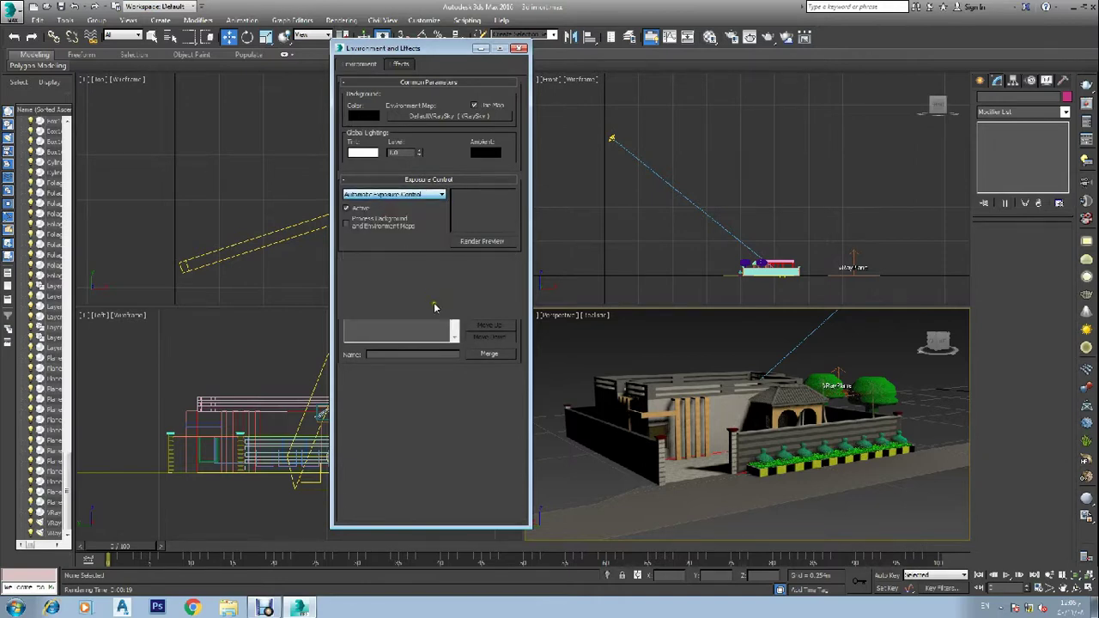
{"action": "left_click", "coordinate": [346, 223]}
{"action": "left_click", "coordinate": [618, 346]}
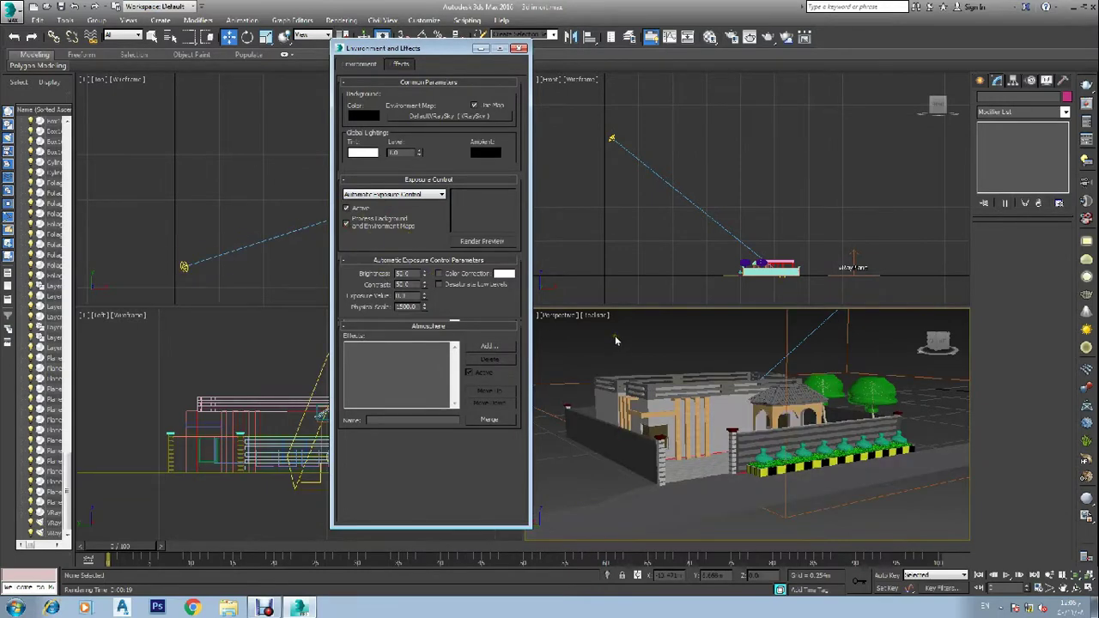
{"action": "key", "text": "shift+q"}
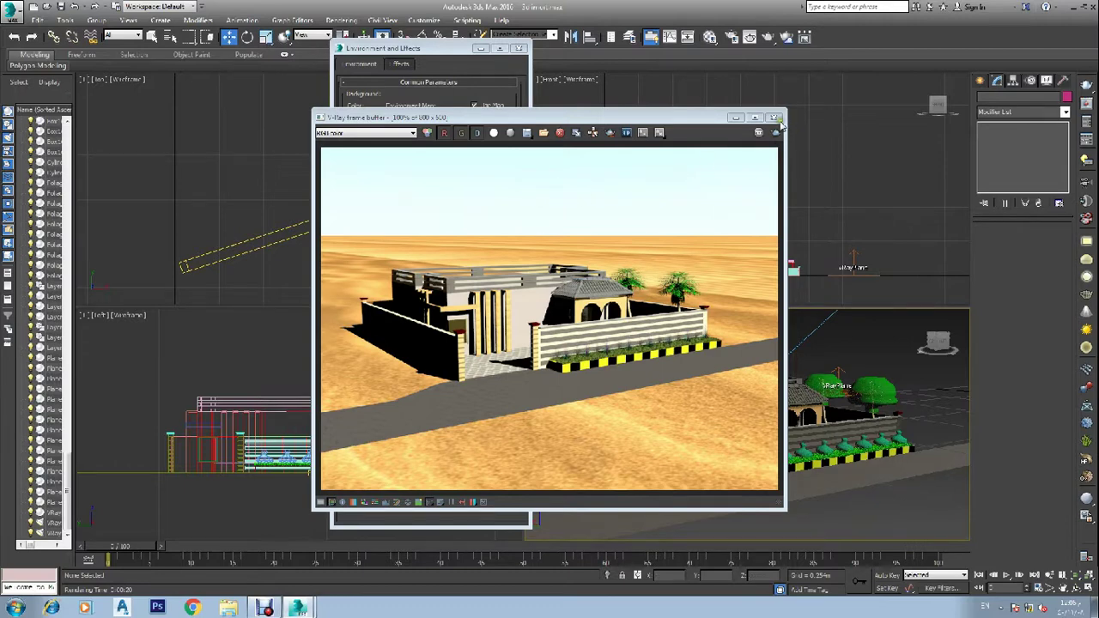
{"action": "left_click", "coordinate": [774, 117]}
Enable Color Correction for the automatic exposure control and render the perspective view again.
{"action": "left_click", "coordinate": [438, 273]}
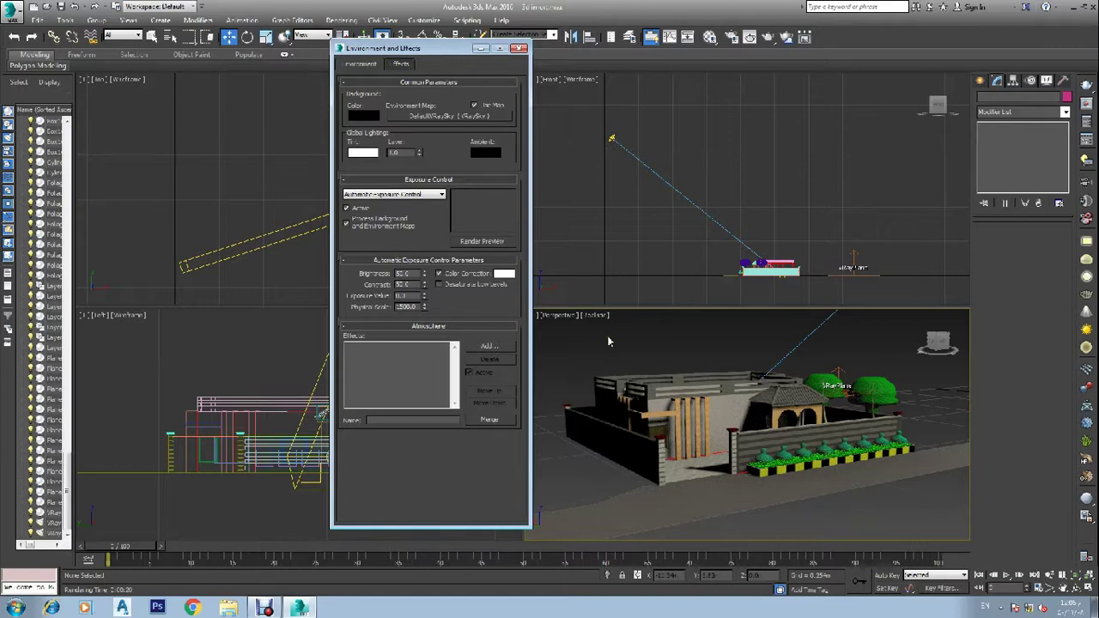
{"action": "key", "text": "shift+q"}
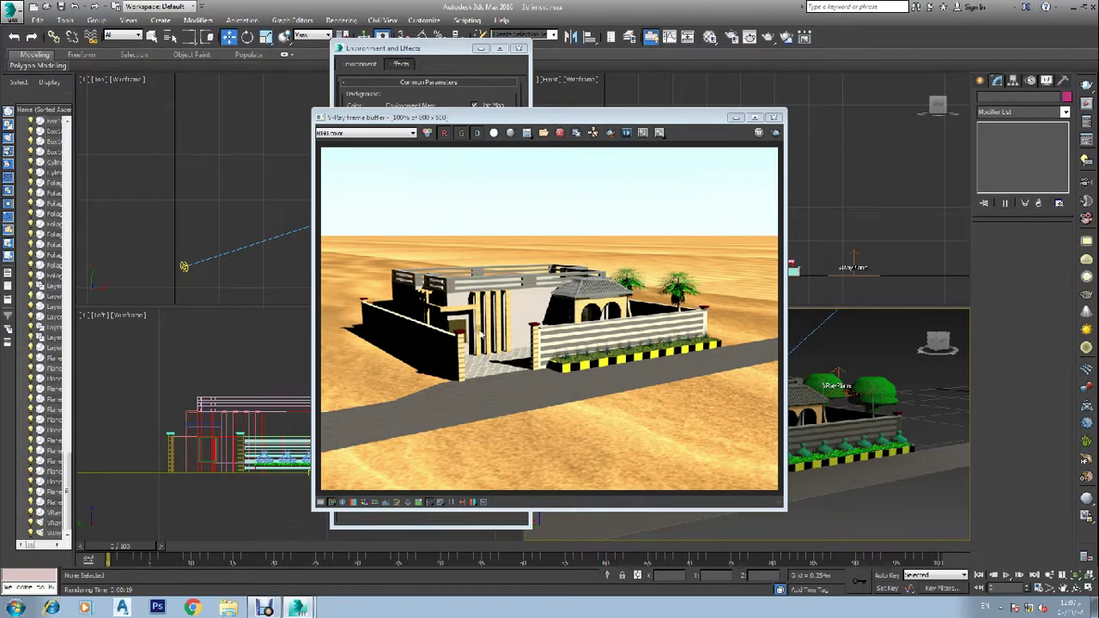
{"action": "left_click", "coordinate": [773, 117]}
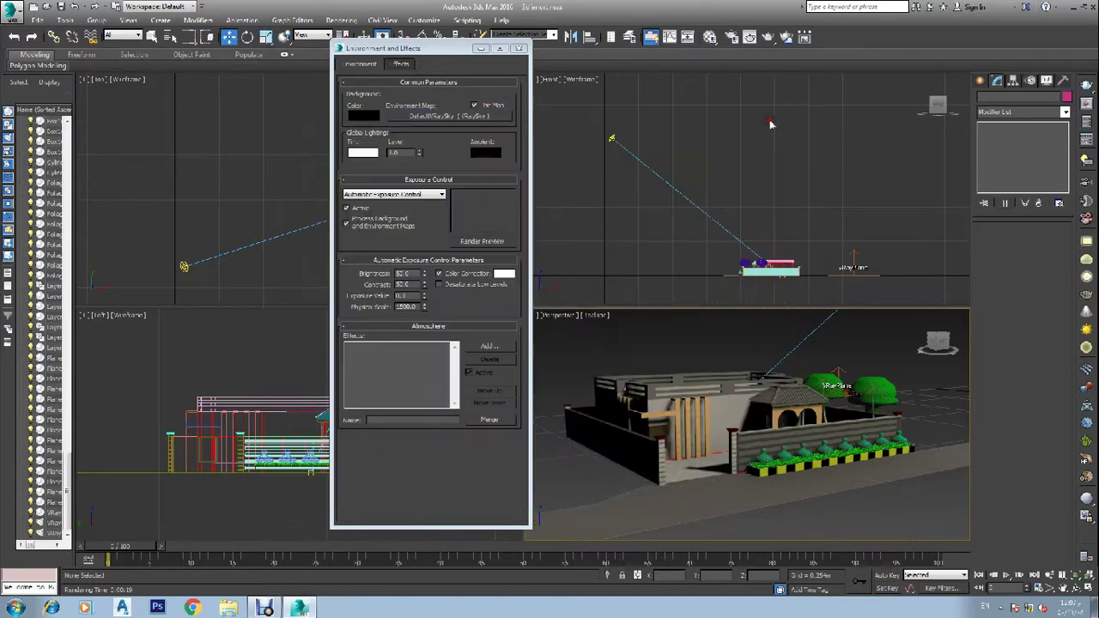
Switch the exposure control to Linear Exposure Control with Color Correction enabled, and test-render the perspective view.
{"action": "left_click", "coordinate": [414, 194]}
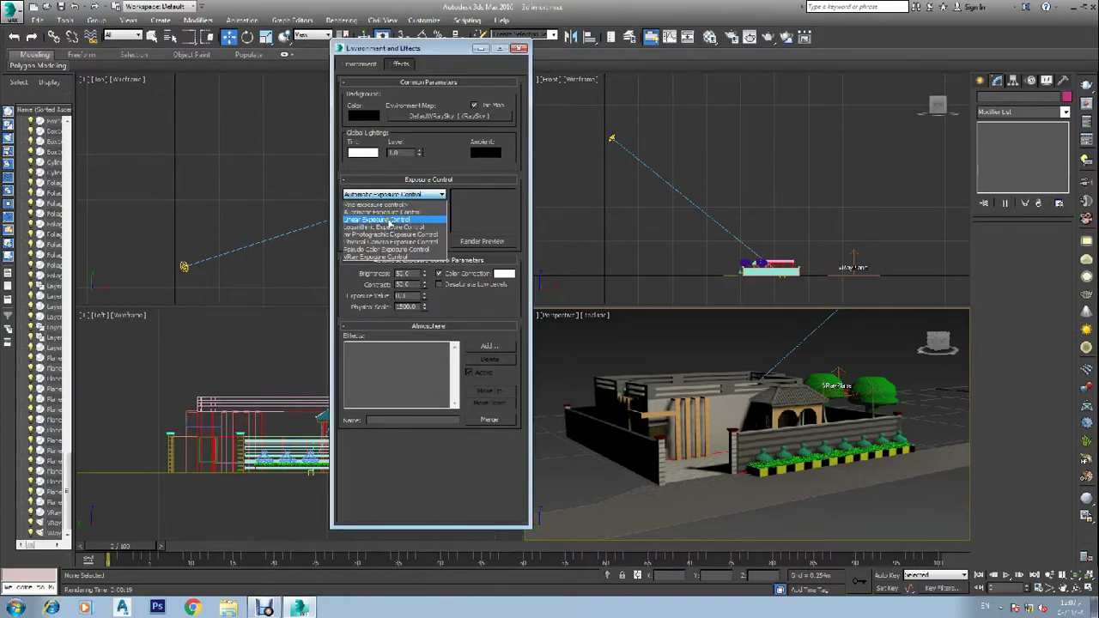
{"action": "left_click", "coordinate": [387, 219]}
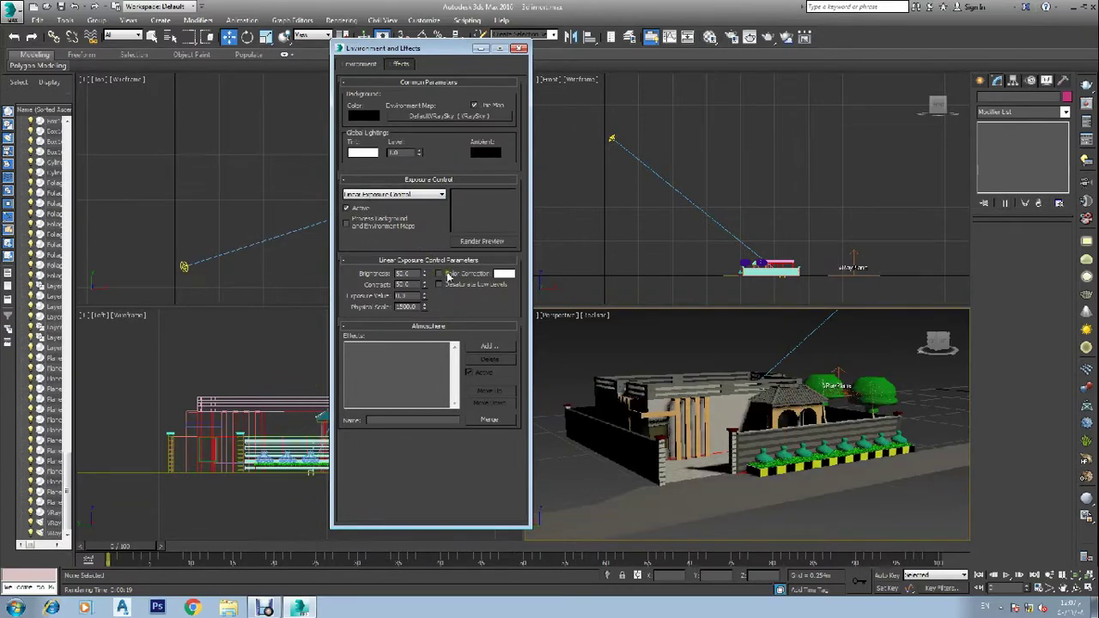
{"action": "left_click", "coordinate": [446, 274]}
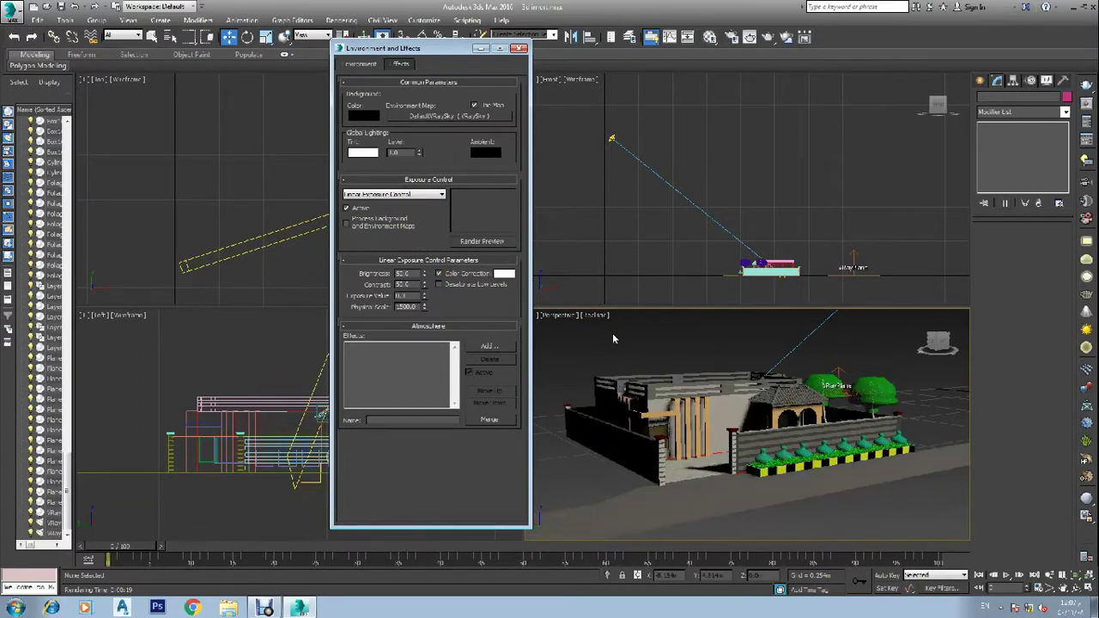
{"action": "key", "text": "shift+q"}
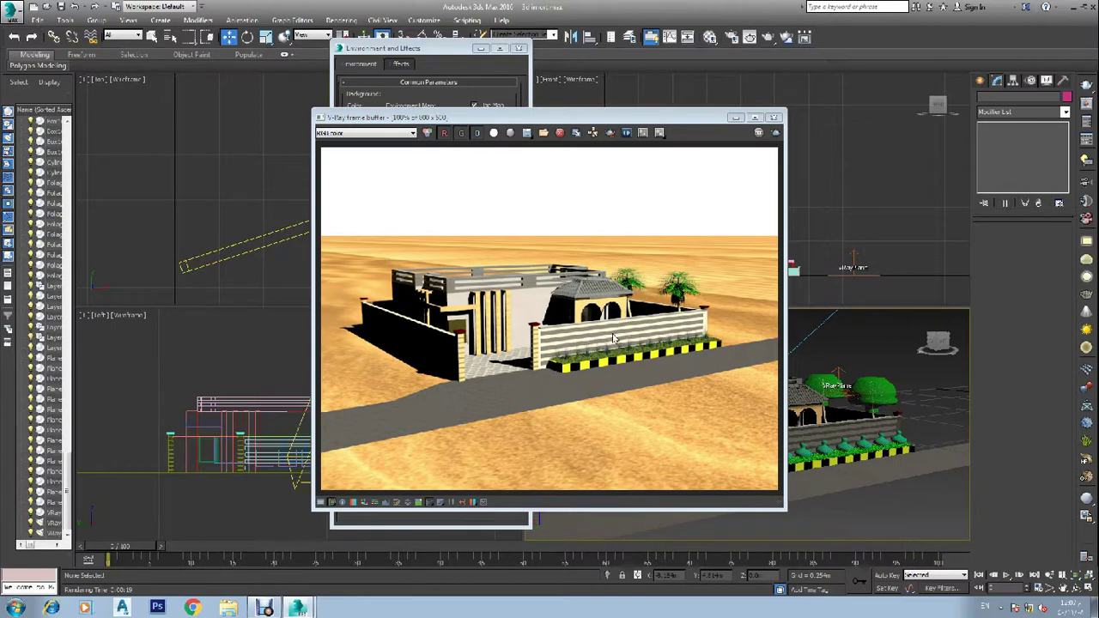
{"action": "left_click", "coordinate": [773, 118]}
Enable Process Background and Environment Maps for the linear exposure control and render the view again.
{"action": "left_click", "coordinate": [347, 223]}
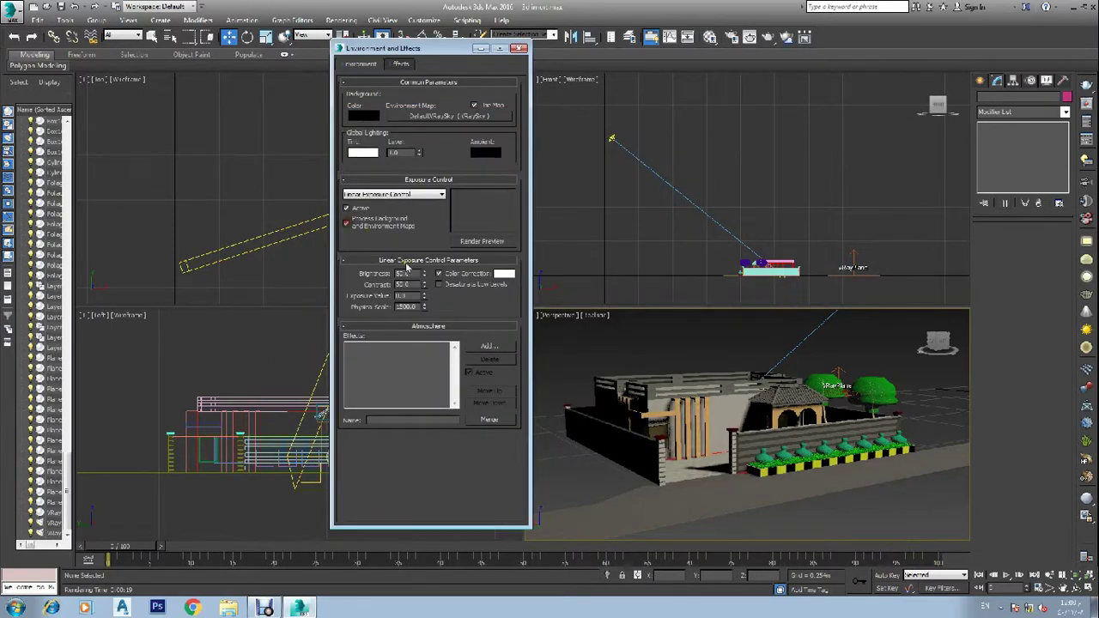
{"action": "key", "text": "shift+q"}
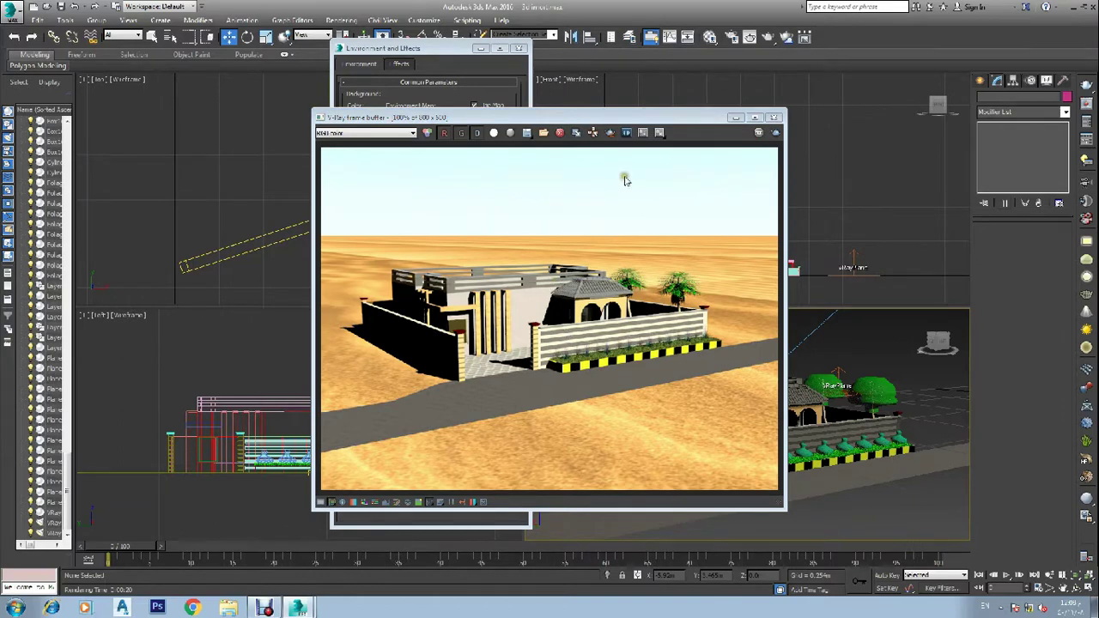
{"action": "left_click", "coordinate": [775, 118]}
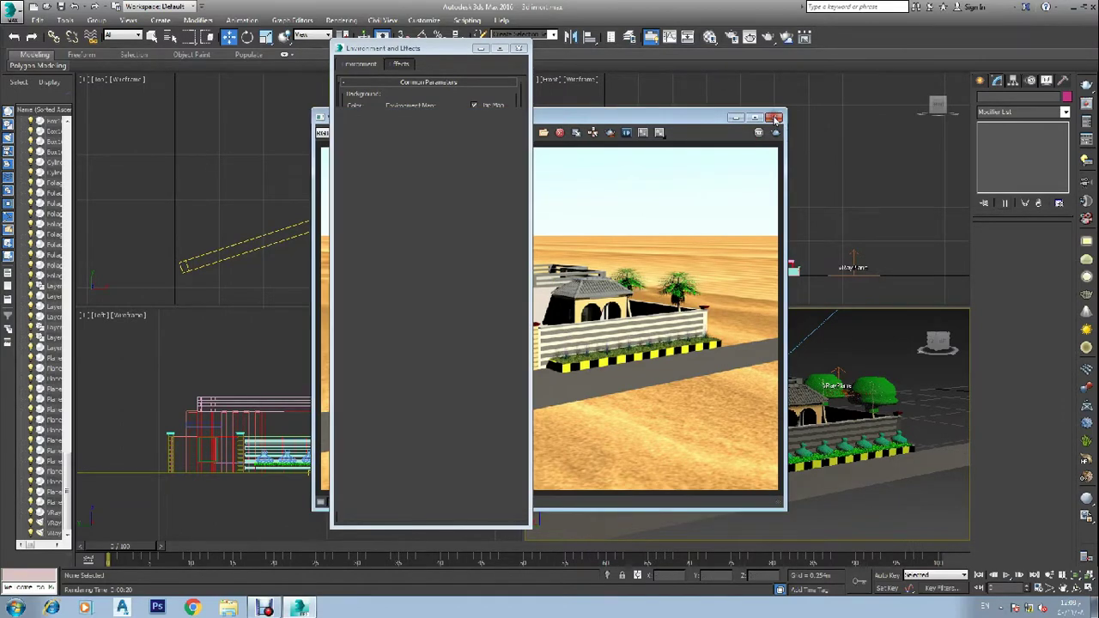
Switch to Logarithmic Exposure Control with Process Background and Environment Maps and Exterior Daylight enabled, and test-render the perspective view.
{"action": "left_click", "coordinate": [393, 195]}
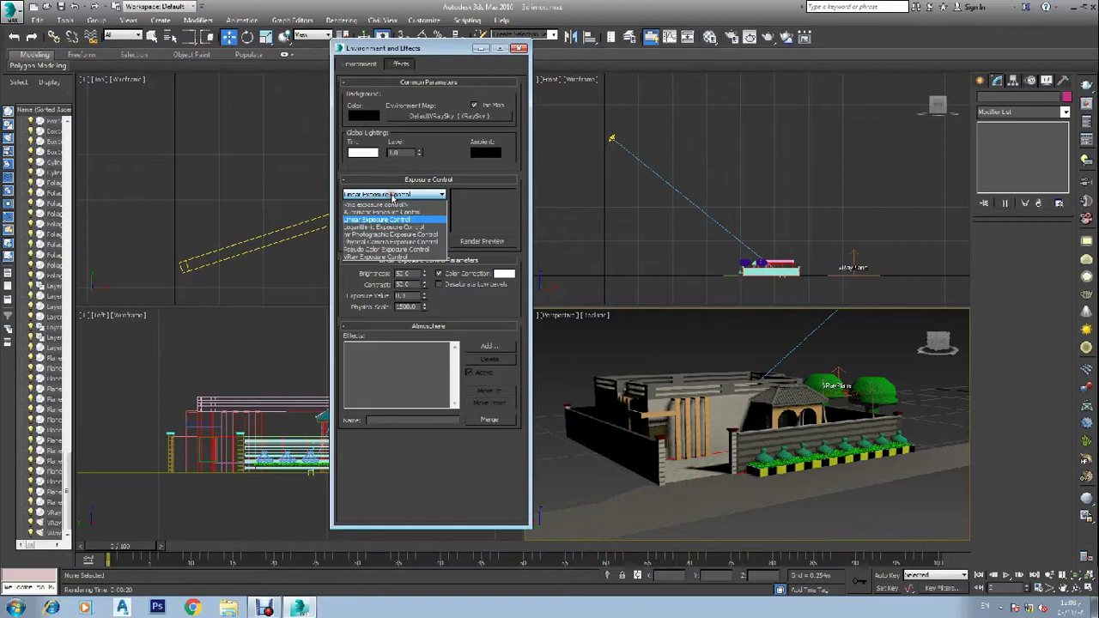
{"action": "left_click", "coordinate": [386, 228]}
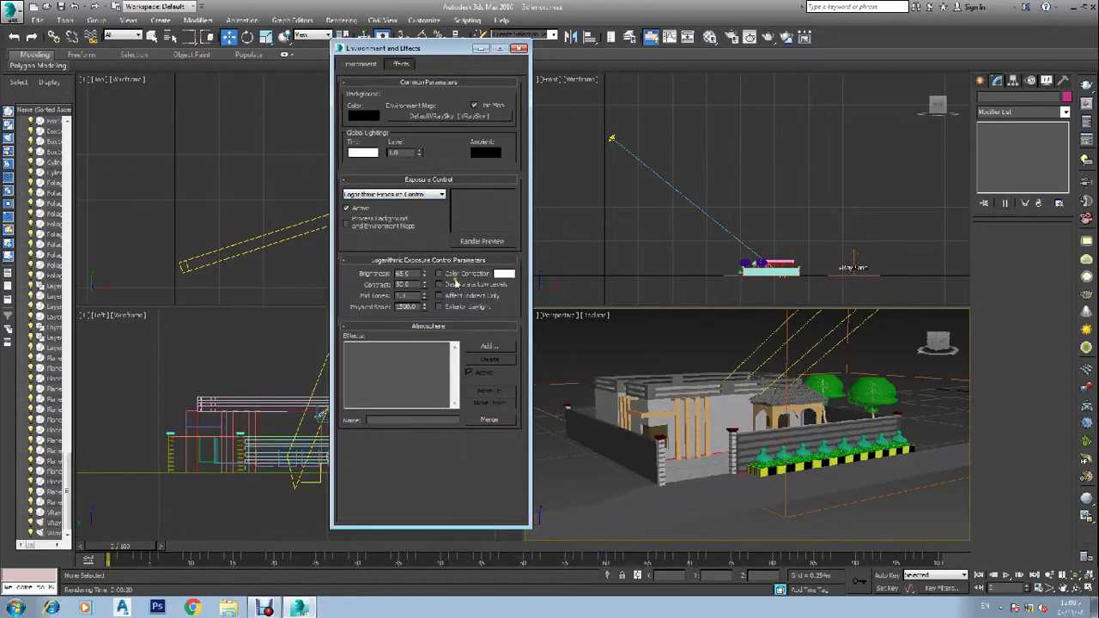
{"action": "left_click", "coordinate": [347, 225]}
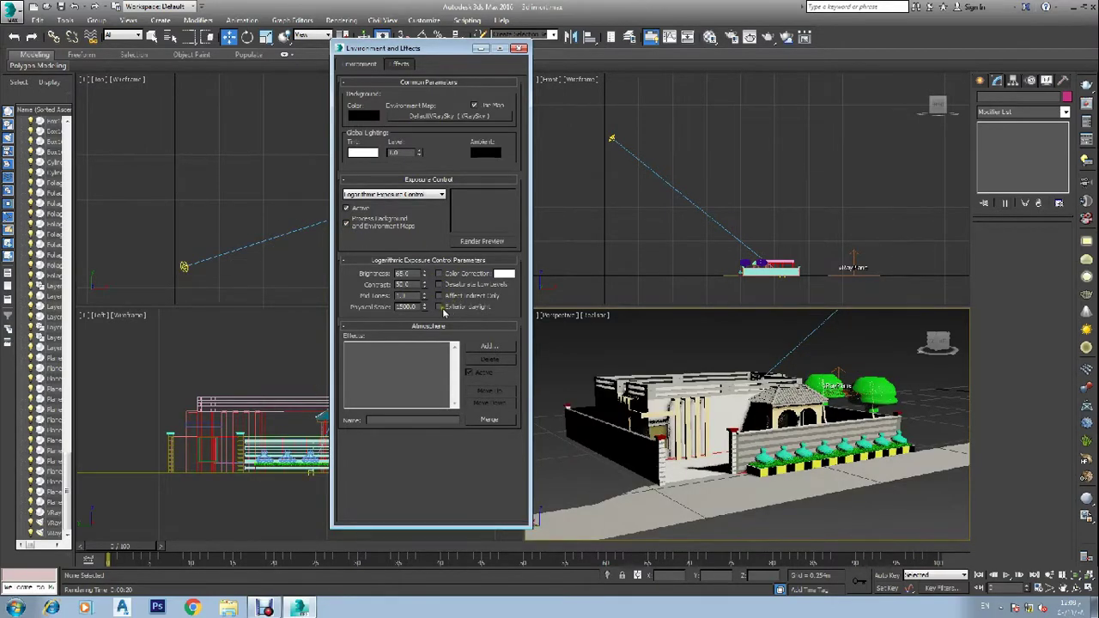
{"action": "left_click", "coordinate": [439, 308]}
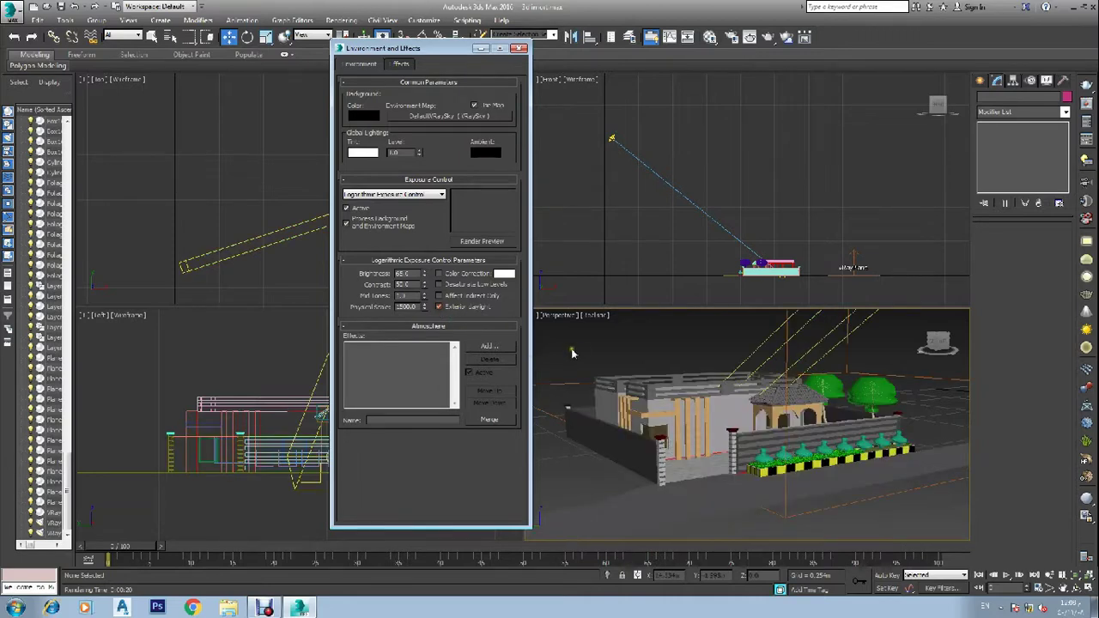
{"action": "key", "text": "shift+q"}
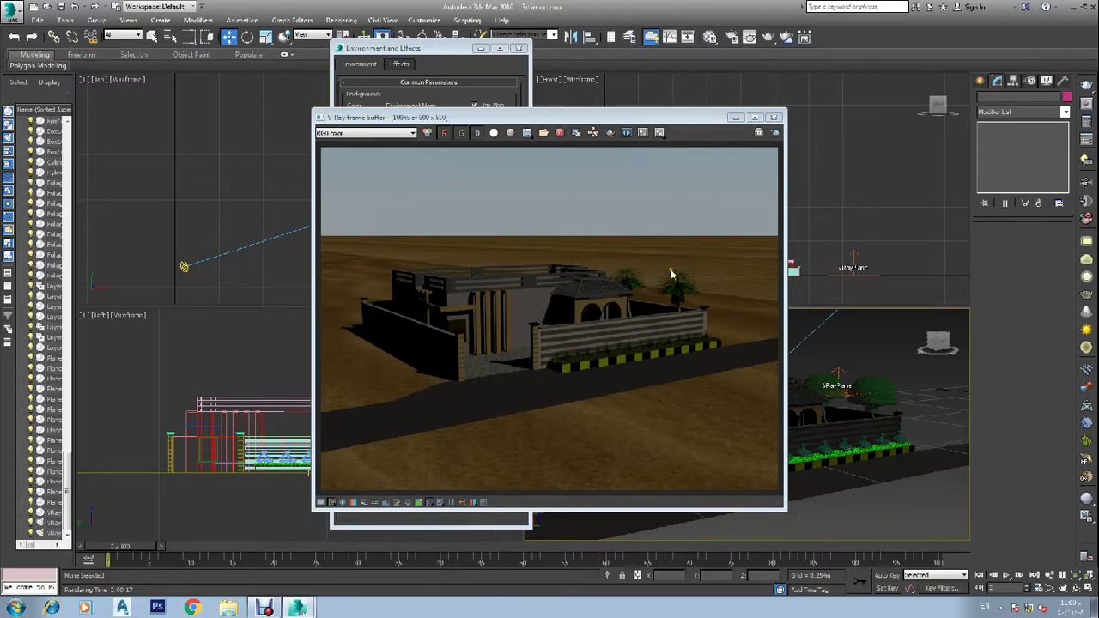
{"action": "left_click", "coordinate": [774, 116]}
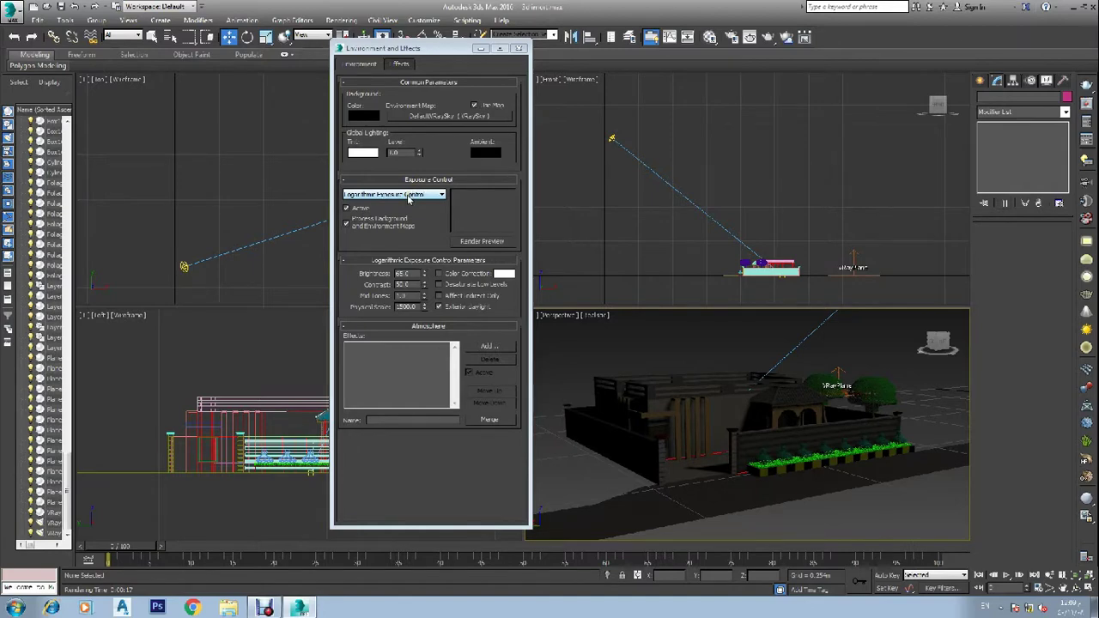
Enable Affect Indirect Only for the logarithmic exposure control and render the perspective view again.
{"action": "left_click", "coordinate": [439, 295]}
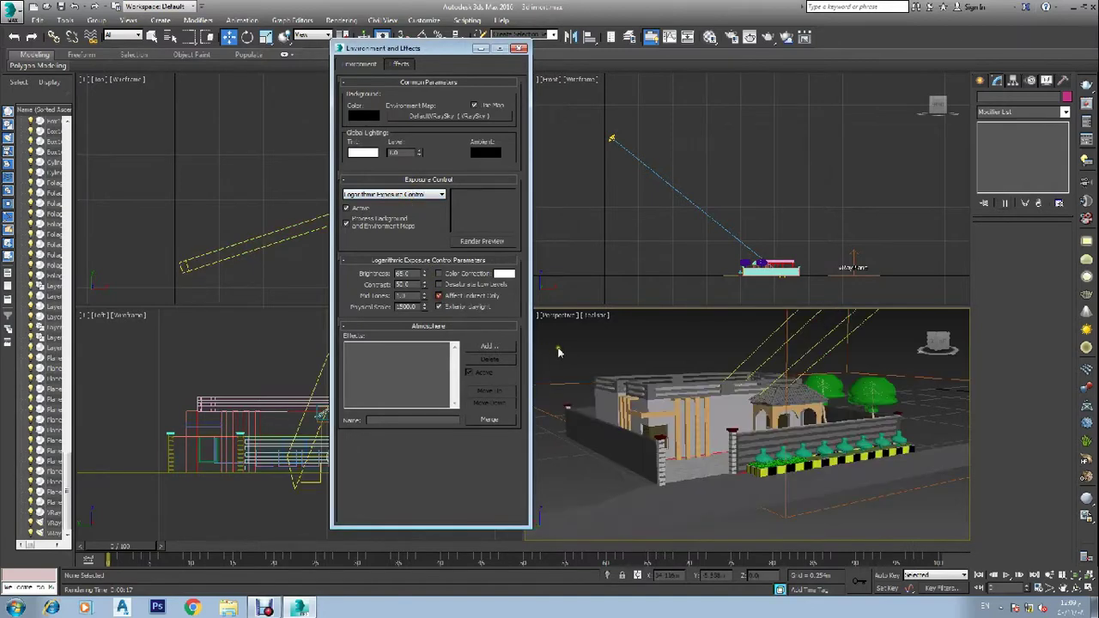
{"action": "key", "text": "shift+q"}
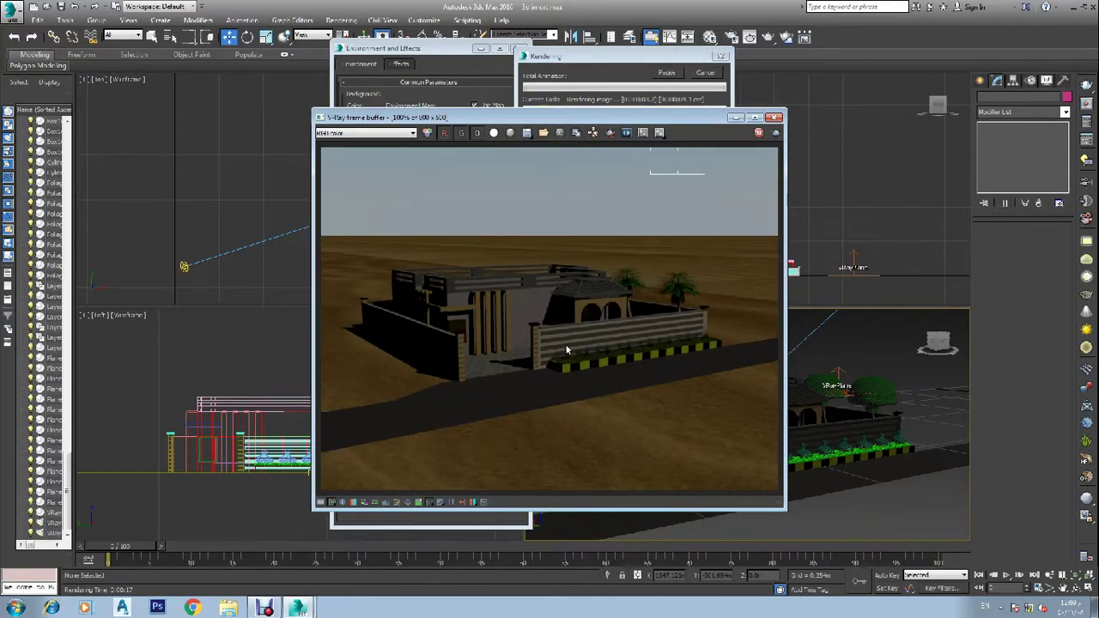
{"action": "left_click", "coordinate": [773, 117]}
Switch to mr Photographic Exposure Control with Process Background and Environment Maps enabled, and test-render the perspective view.
{"action": "left_click", "coordinate": [403, 194]}
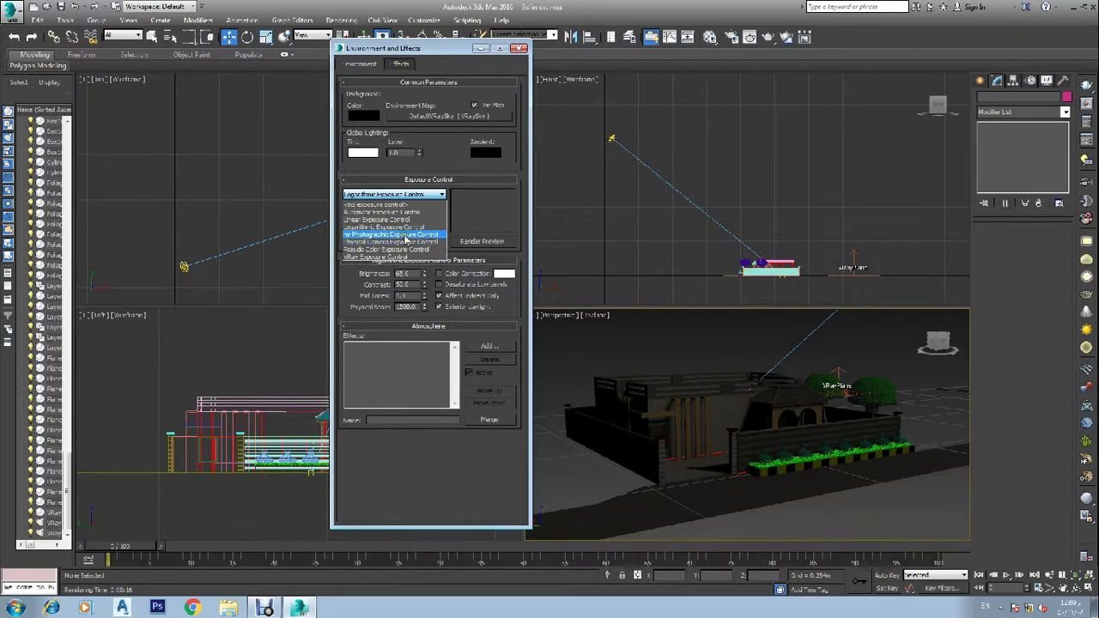
{"action": "left_click", "coordinate": [399, 234]}
{"action": "left_click", "coordinate": [367, 228]}
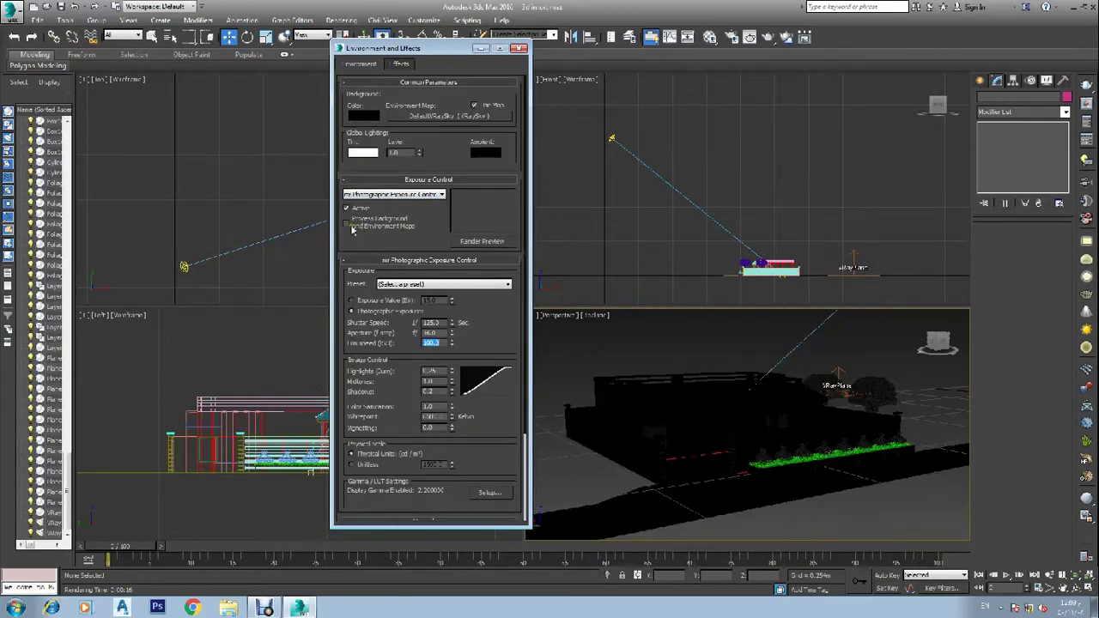
{"action": "left_click", "coordinate": [582, 340]}
{"action": "key", "text": "shift+q"}
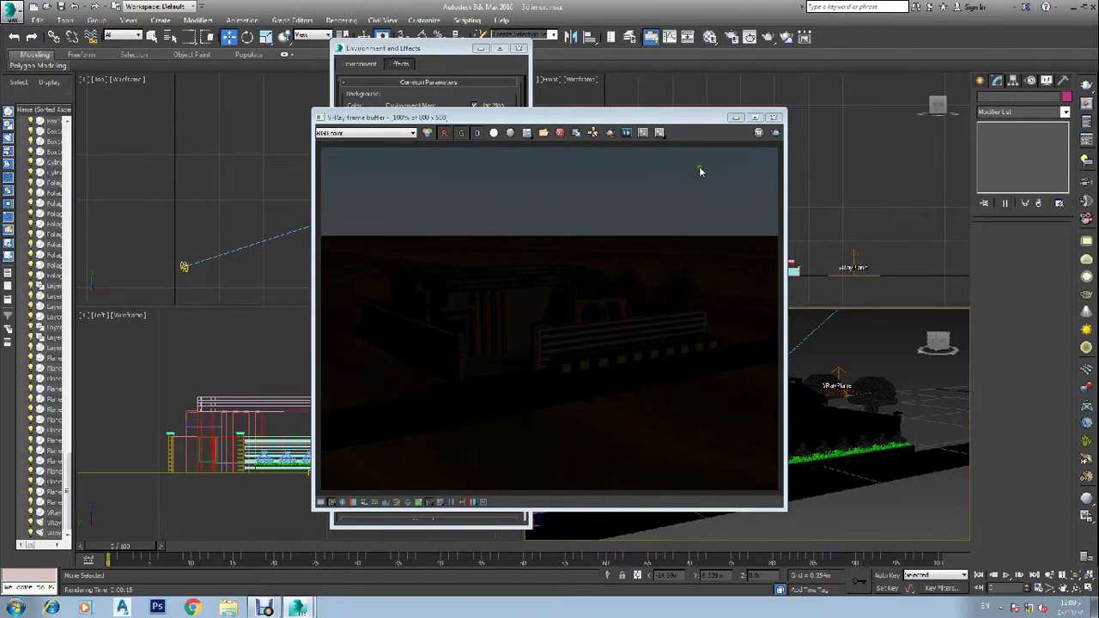
{"action": "left_click", "coordinate": [773, 118]}
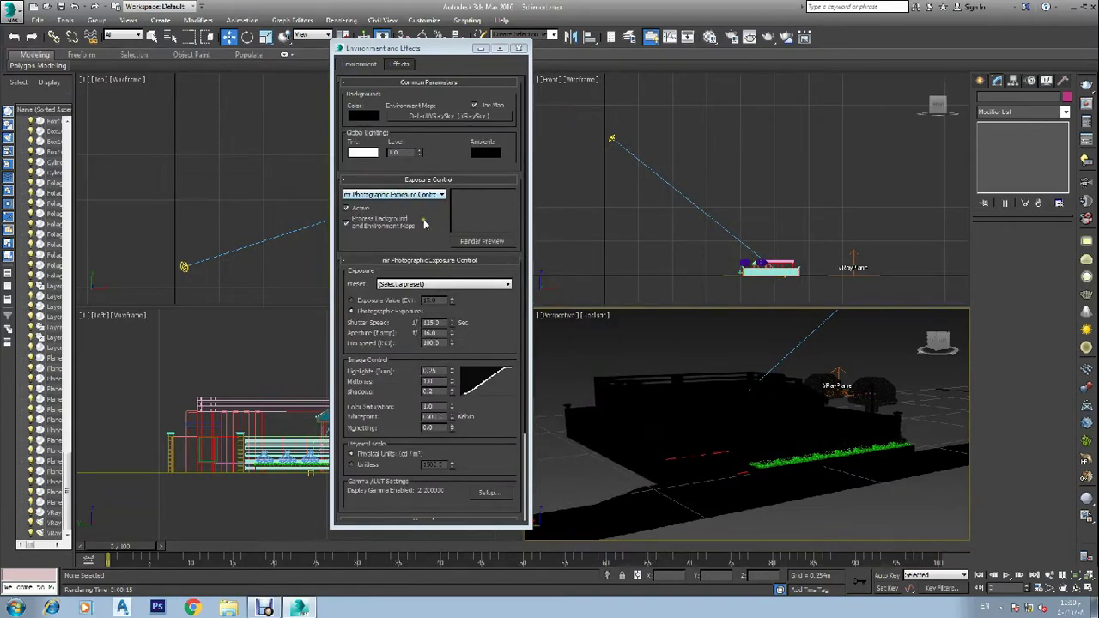
Apply the preset Physically Based Lighting, Outdoor Daylight, Clear Sky to the photographic exposure and render the perspective view.
{"action": "left_click", "coordinate": [418, 285]}
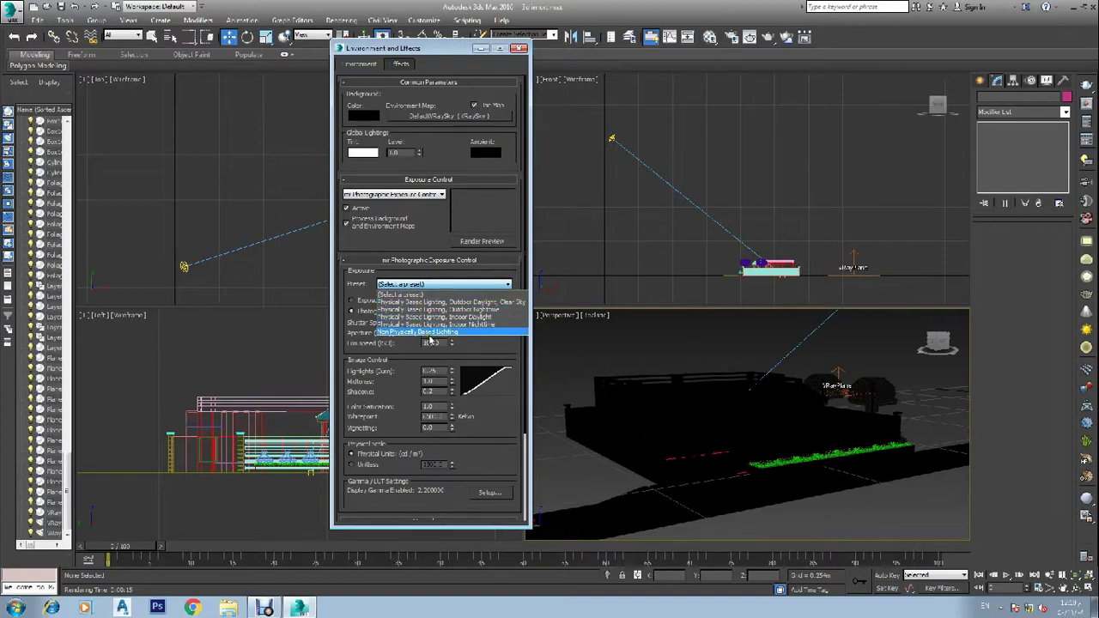
{"action": "left_click", "coordinate": [473, 305]}
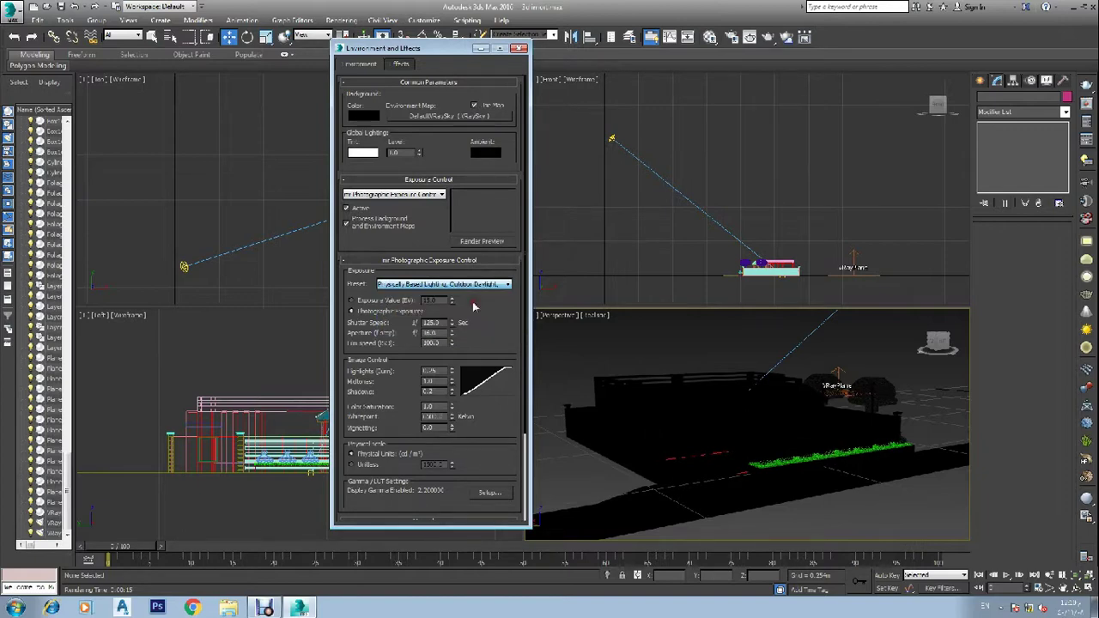
{"action": "key", "text": "shift+q"}
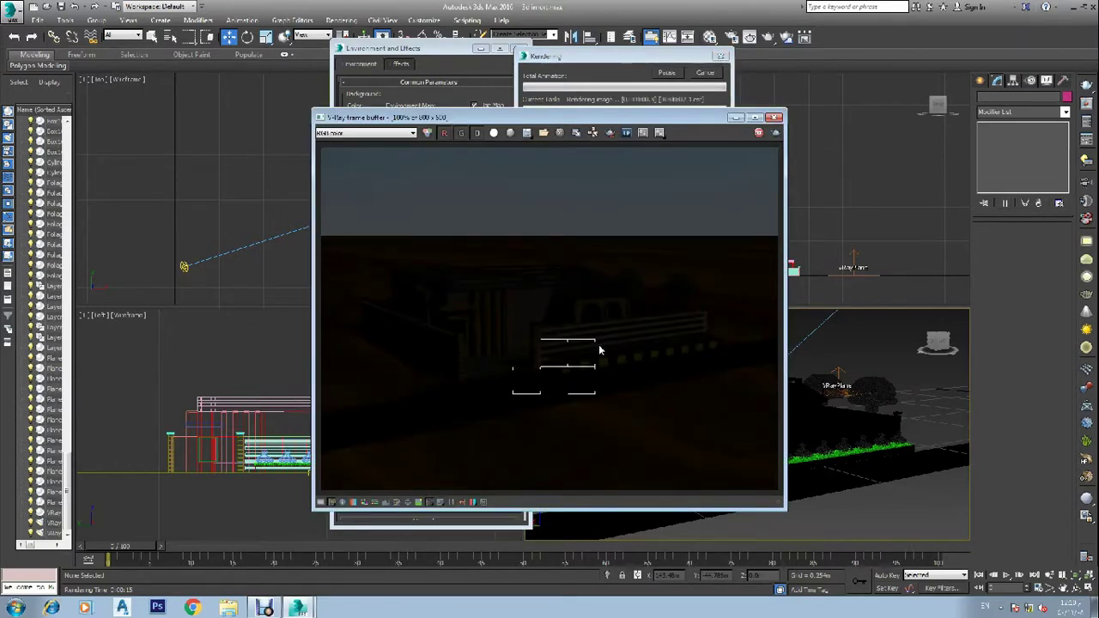
{"action": "left_click", "coordinate": [774, 117]}
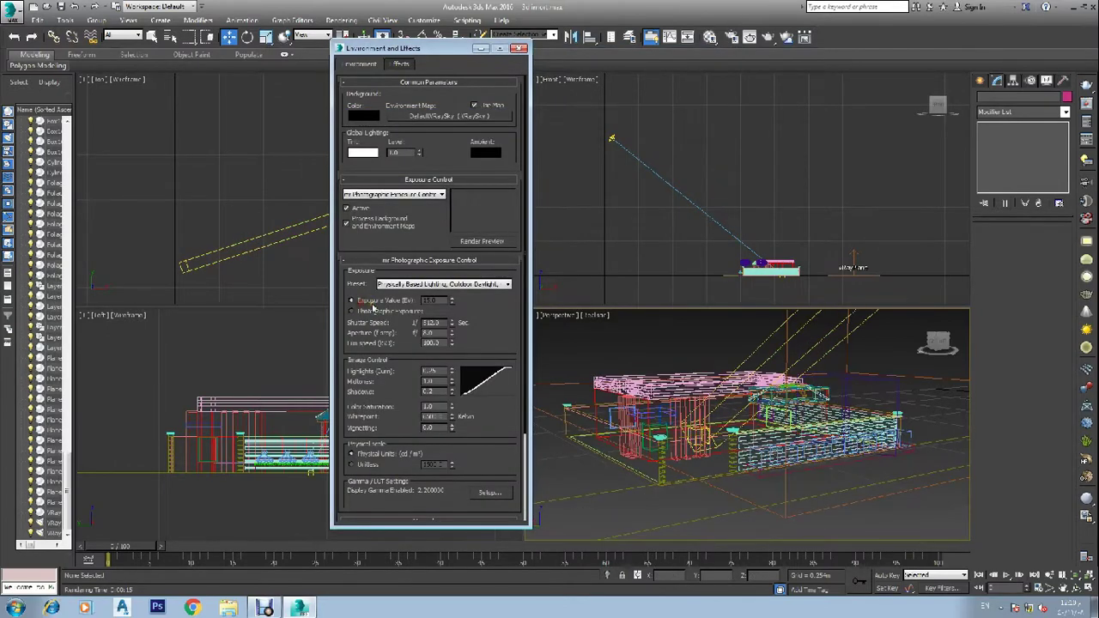
Switch the mr photographic exposure to Exposure Value (EV) mode and test-render the perspective view.
{"action": "left_click", "coordinate": [369, 303]}
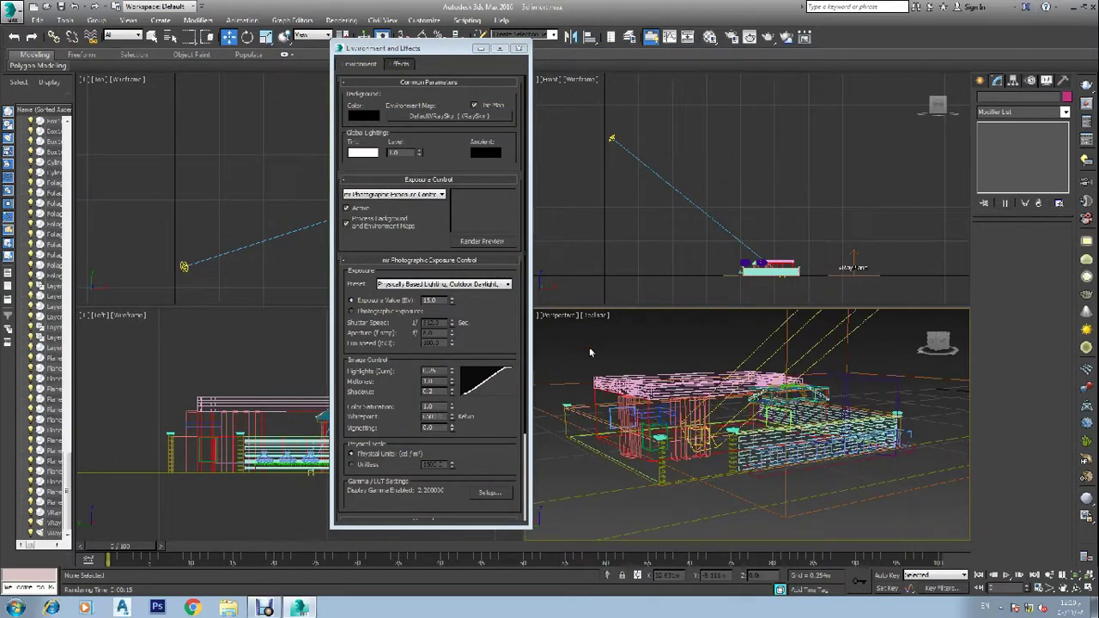
{"action": "key", "text": "shift+q"}
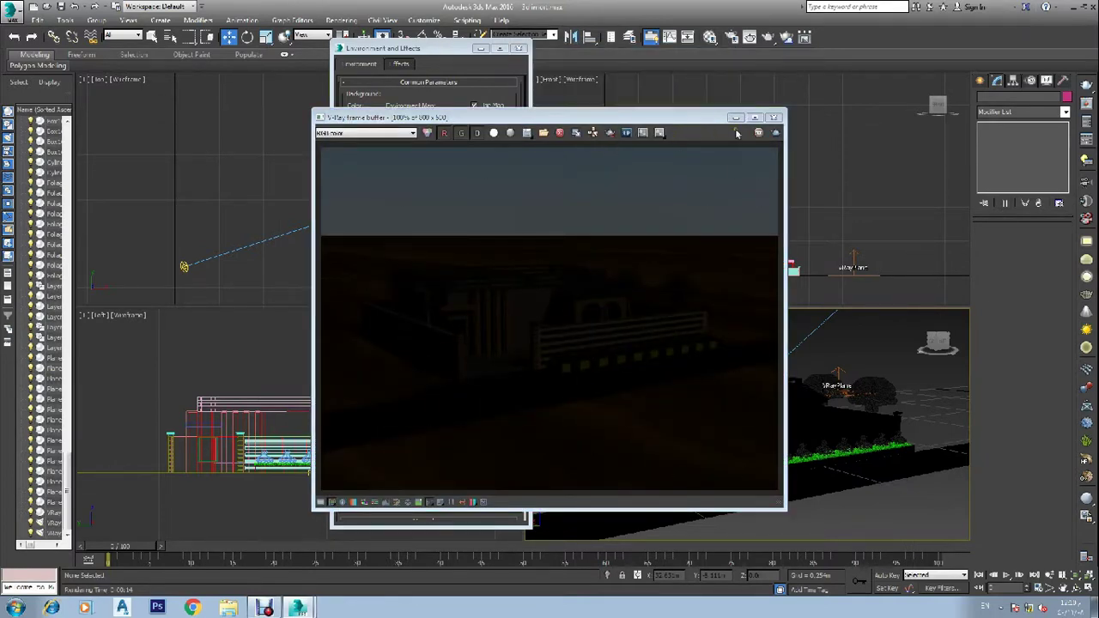
{"action": "left_click", "coordinate": [775, 117]}
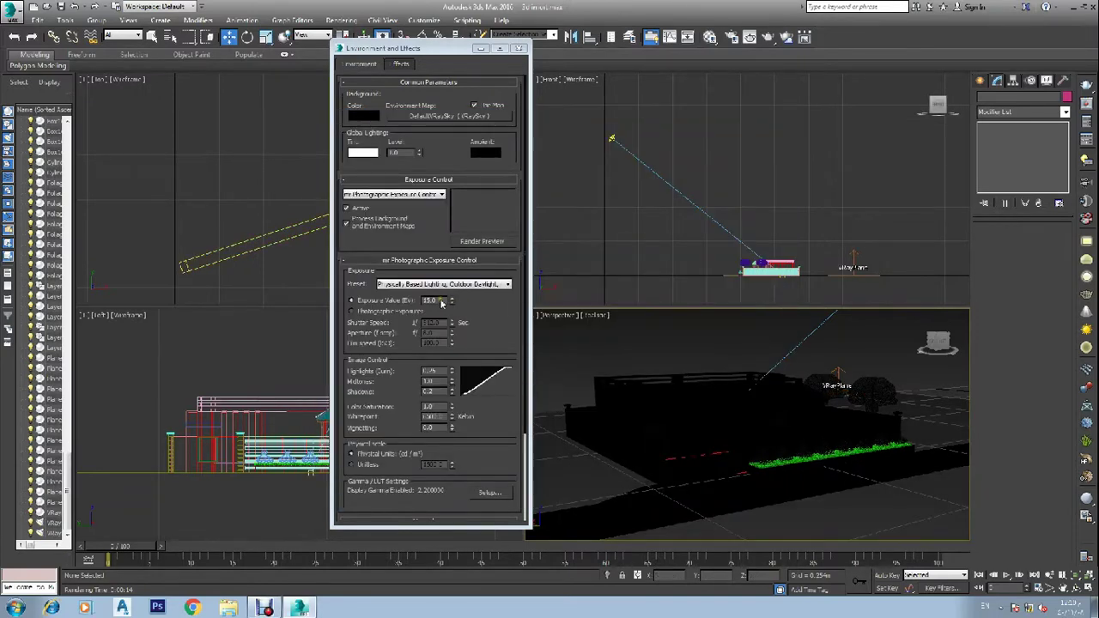
Set the photographic exposure value to 16 EV and render the perspective view again.
{"action": "left_click", "coordinate": [434, 302]}
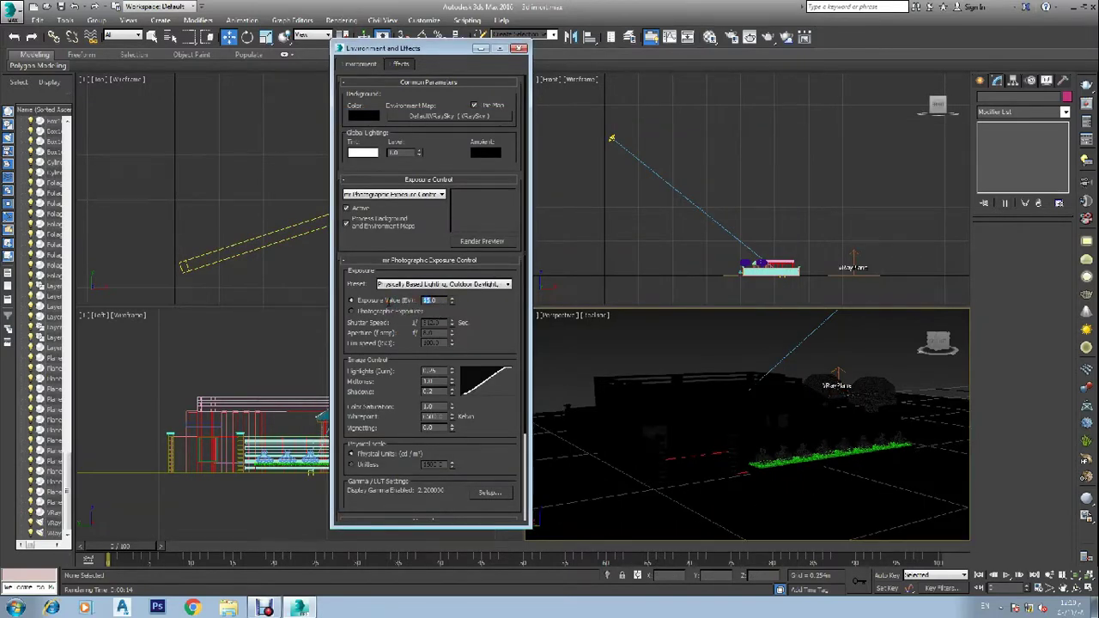
{"action": "type", "text": "16"}
{"action": "key", "text": "Return"}
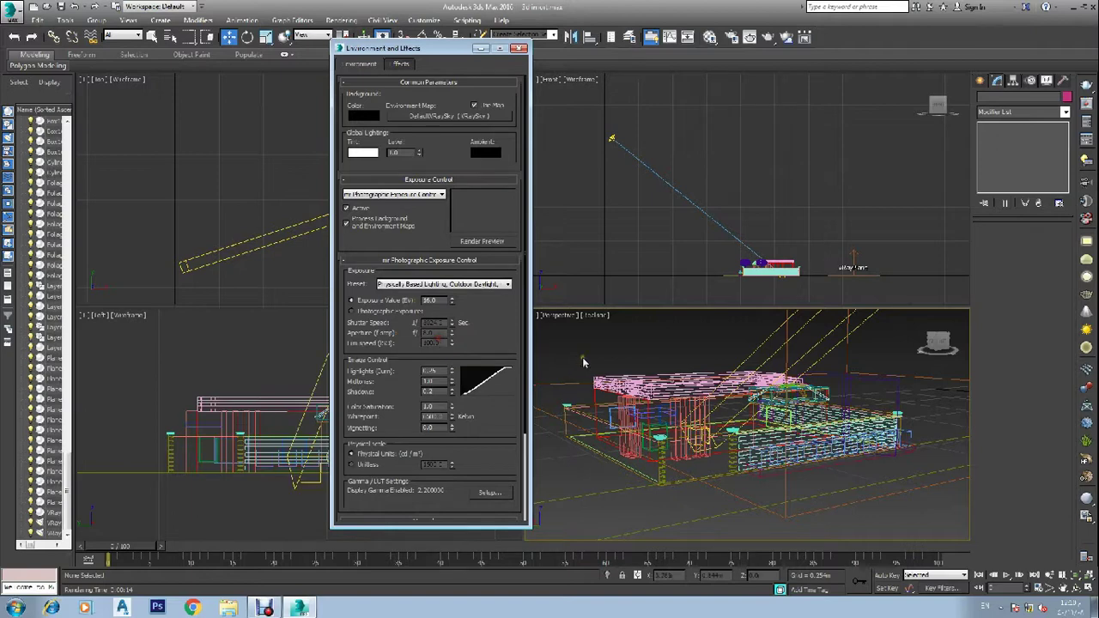
{"action": "key", "text": "shift+q"}
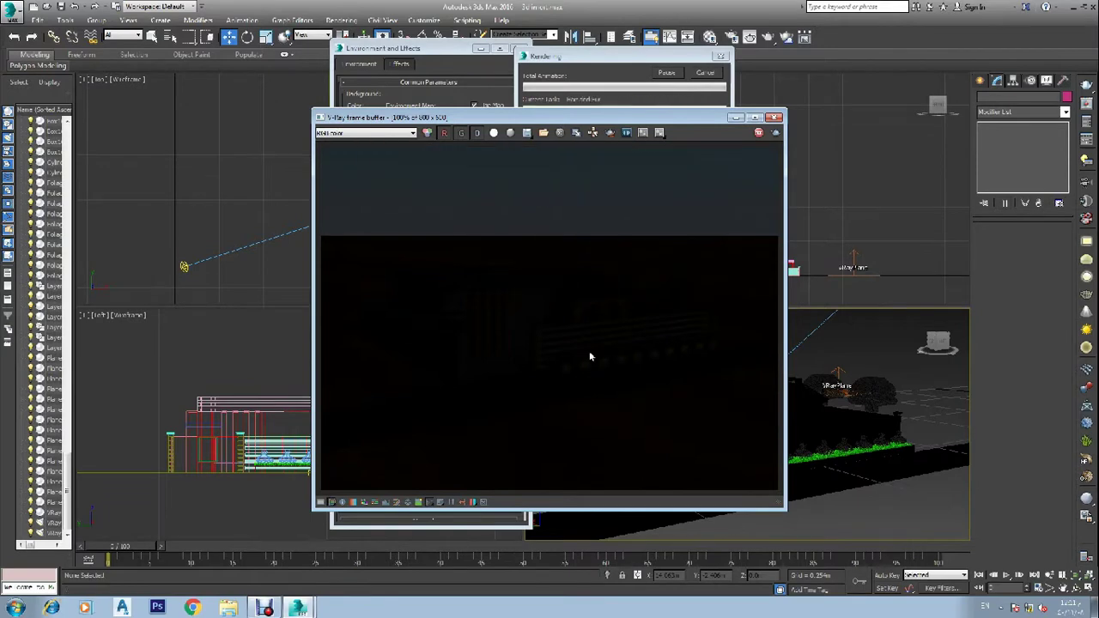
{"action": "left_click", "coordinate": [765, 117]}
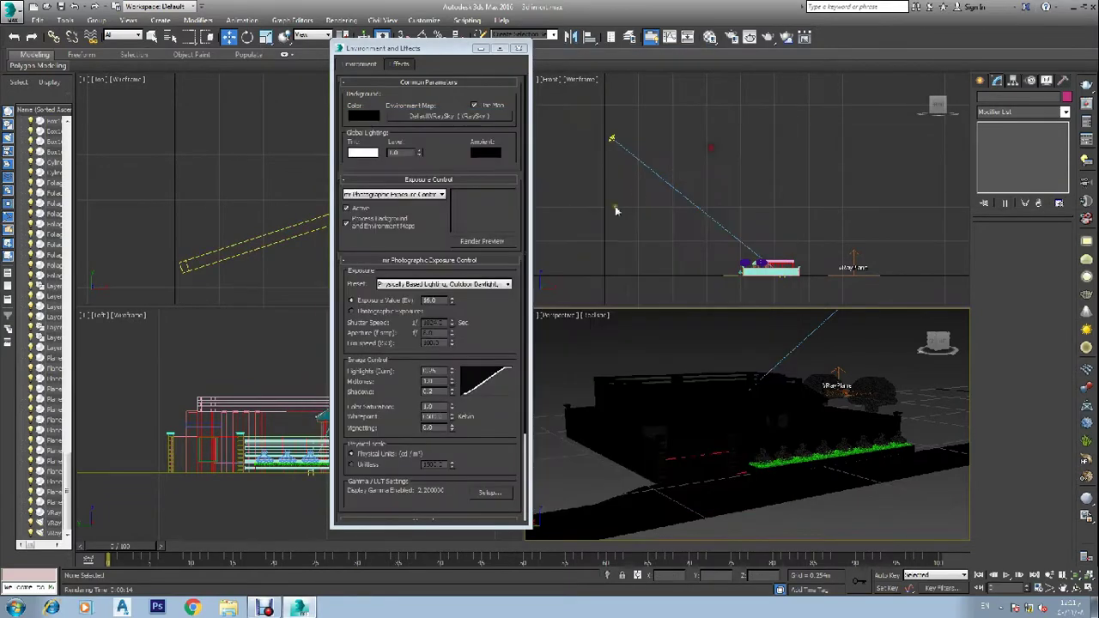
Set the photographic exposure value to 6 EV and test-render the perspective view.
{"action": "double_click", "coordinate": [429, 299]}
{"action": "type", "text": "6"}
{"action": "key", "text": "Return"}
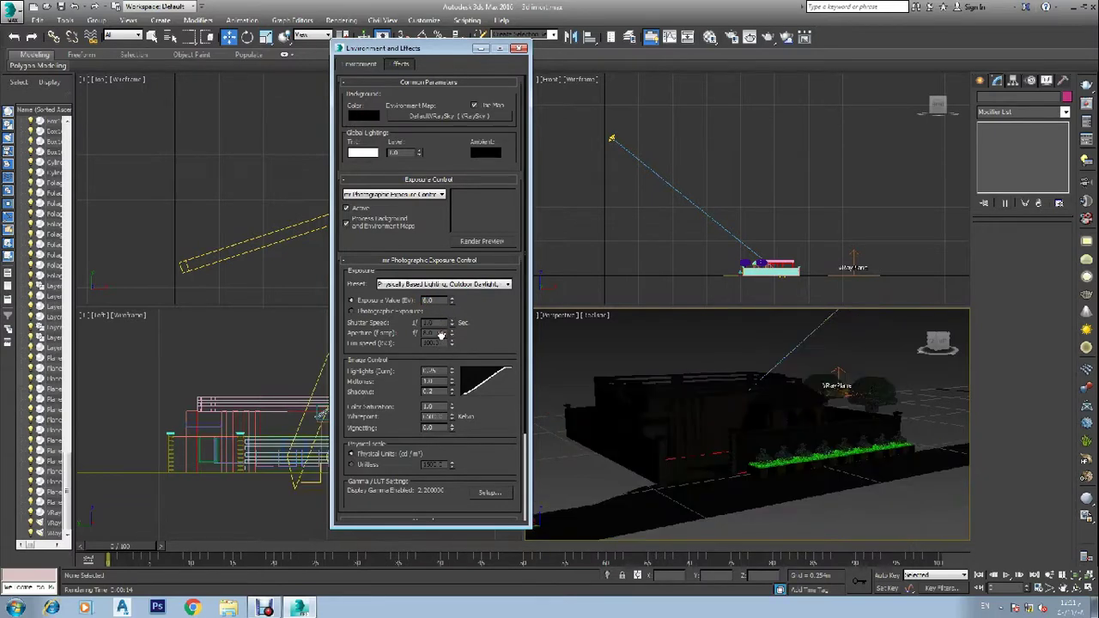
{"action": "left_click", "coordinate": [559, 340]}
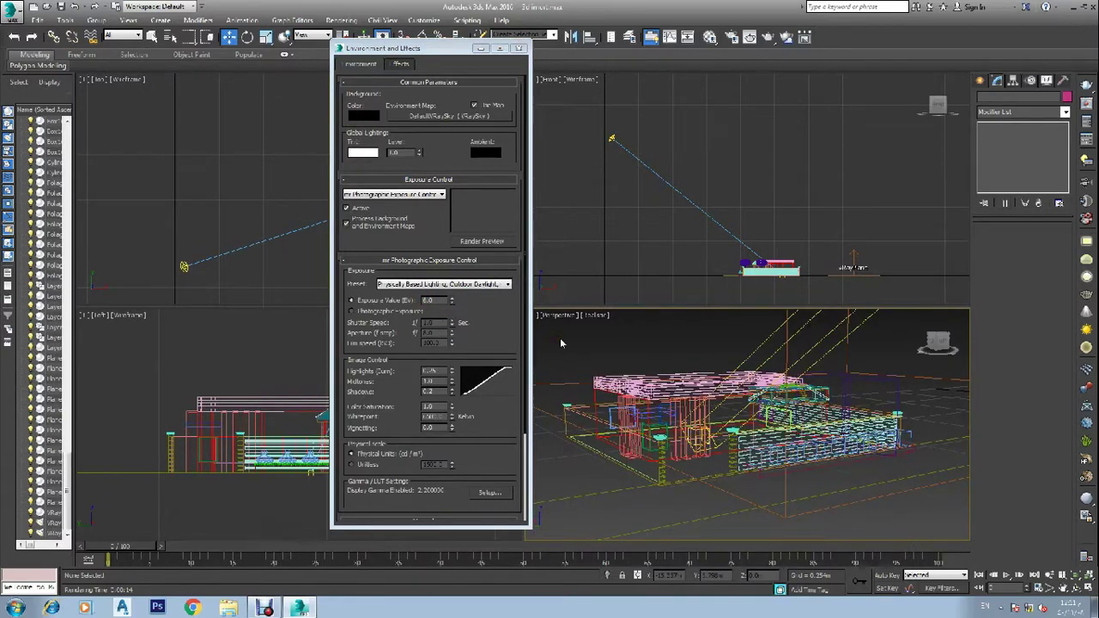
{"action": "key", "text": "shift+q"}
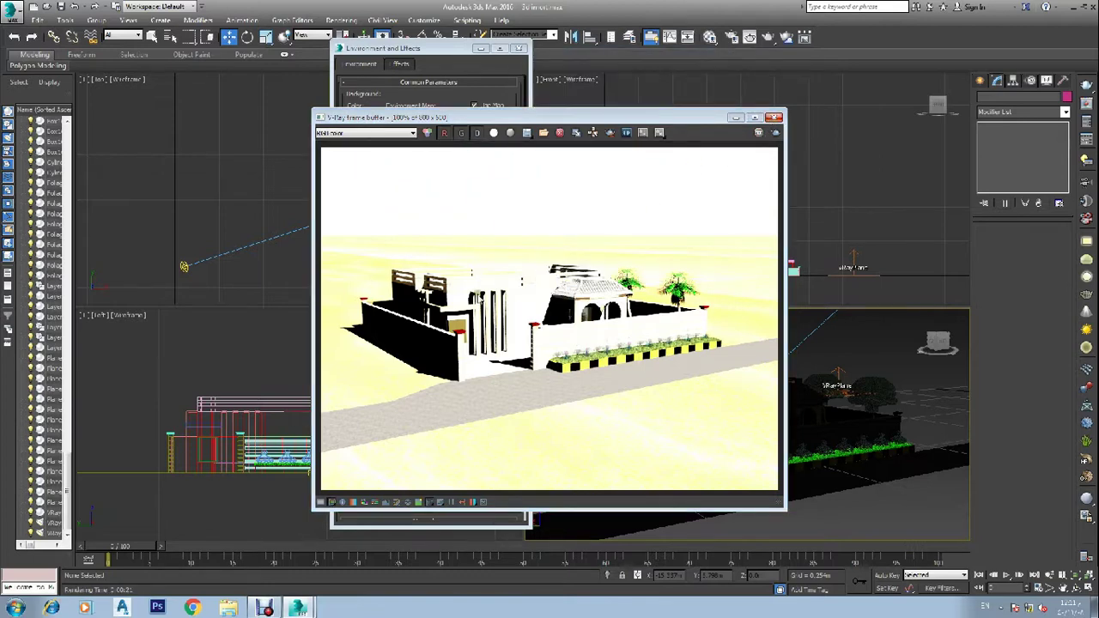
{"action": "key", "text": "8"}
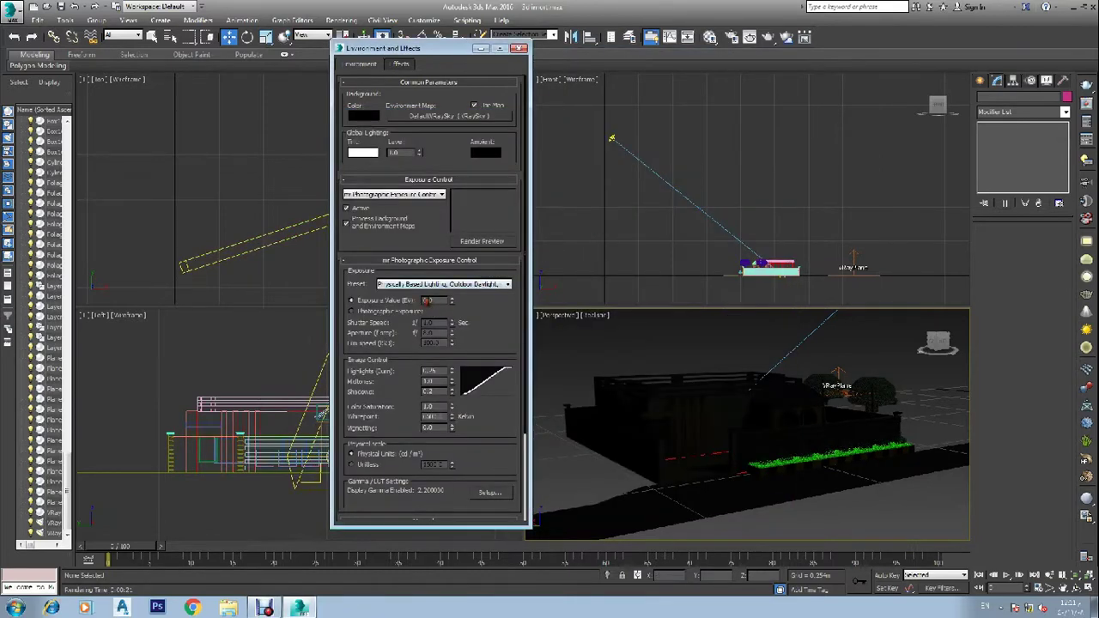
Set the photographic exposure value to 10 EV and render the perspective view for comparison.
{"action": "type", "text": "6"}
{"action": "key", "text": "Return"}
{"action": "type", "text": "10"}
{"action": "key", "text": "Return"}
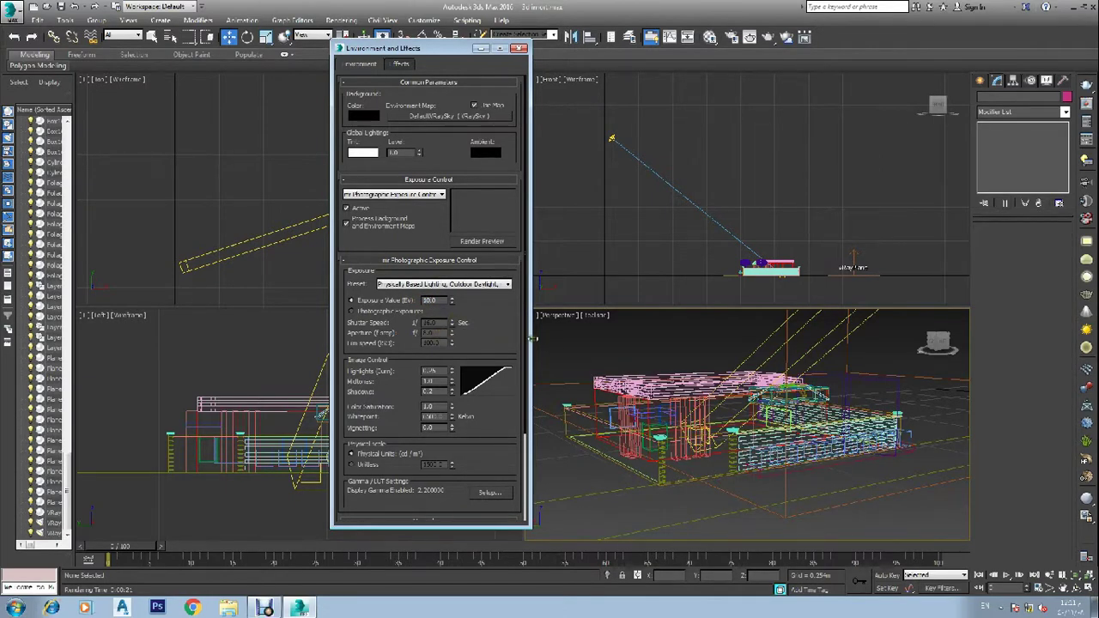
{"action": "key", "text": "shift+q"}
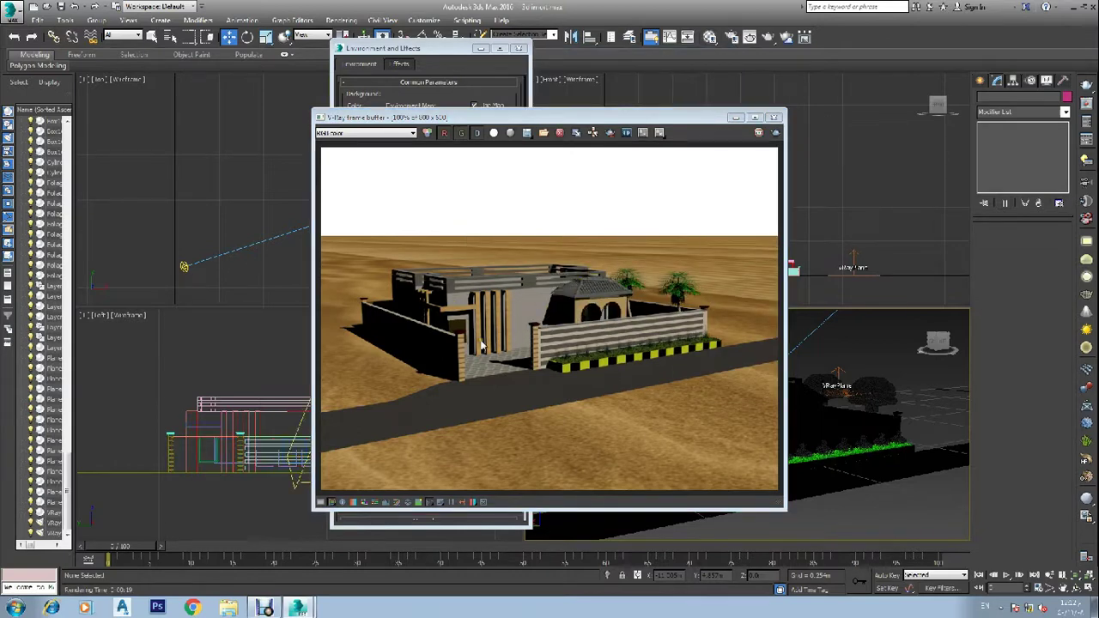
{"action": "left_click", "coordinate": [774, 118]}
Switch the exposure control to VRay Exposure Control and test-render the perspective view.
{"action": "left_click", "coordinate": [419, 196]}
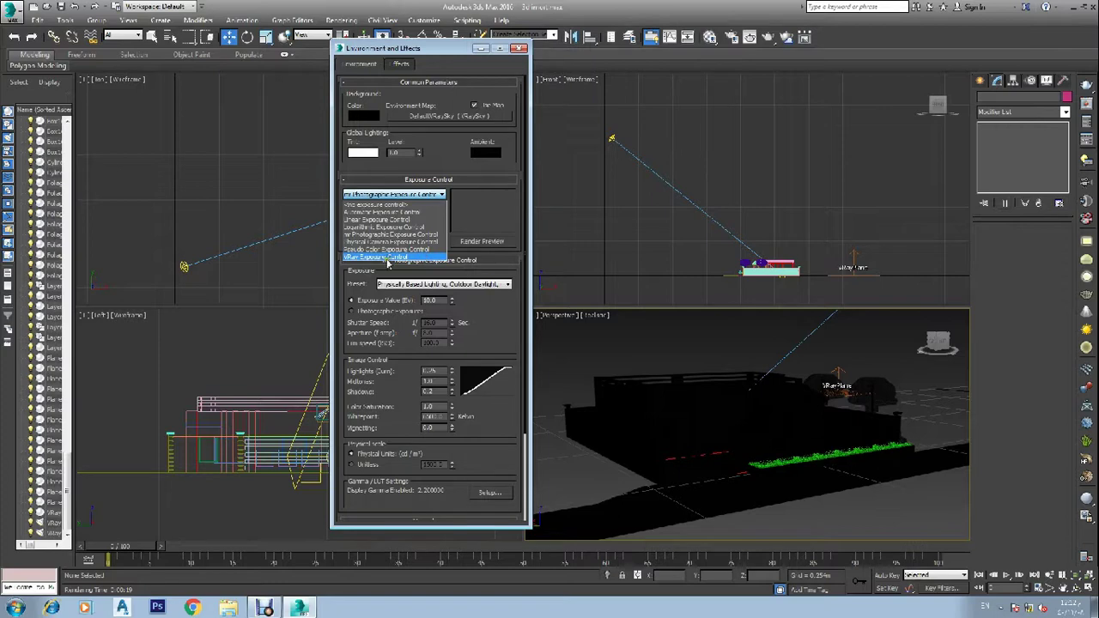
{"action": "left_click", "coordinate": [427, 258]}
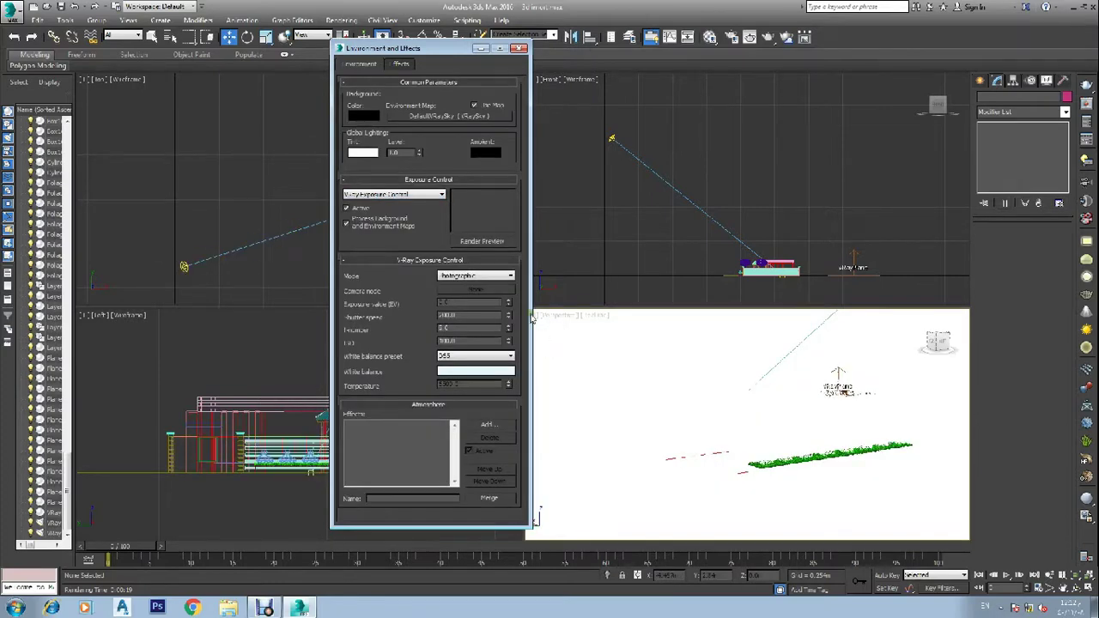
{"action": "left_click", "coordinate": [604, 346]}
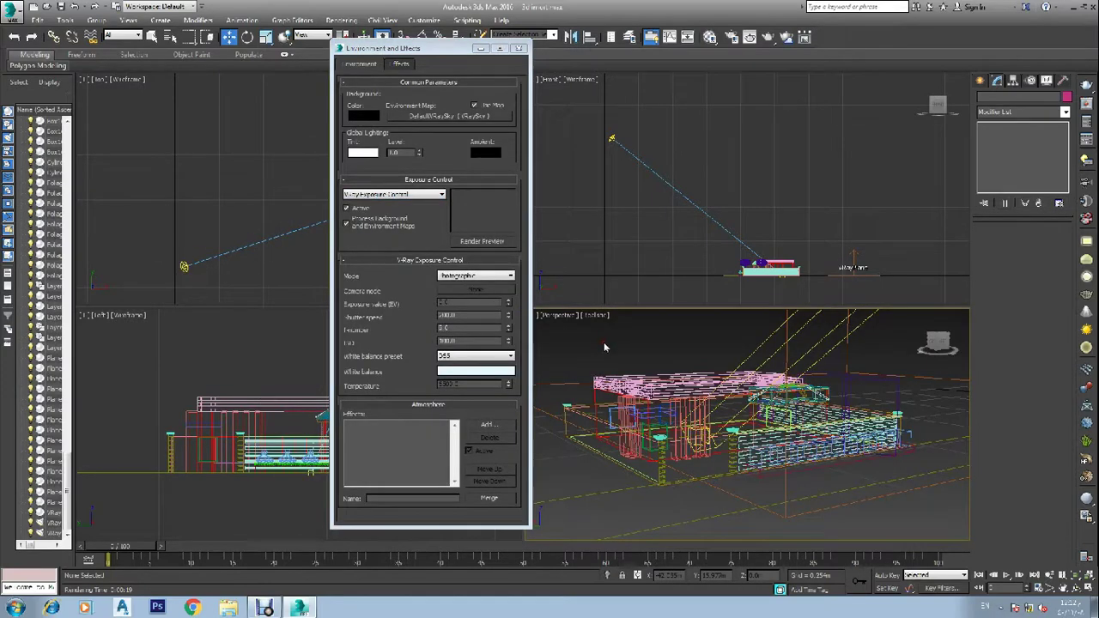
{"action": "key", "text": "shift+q"}
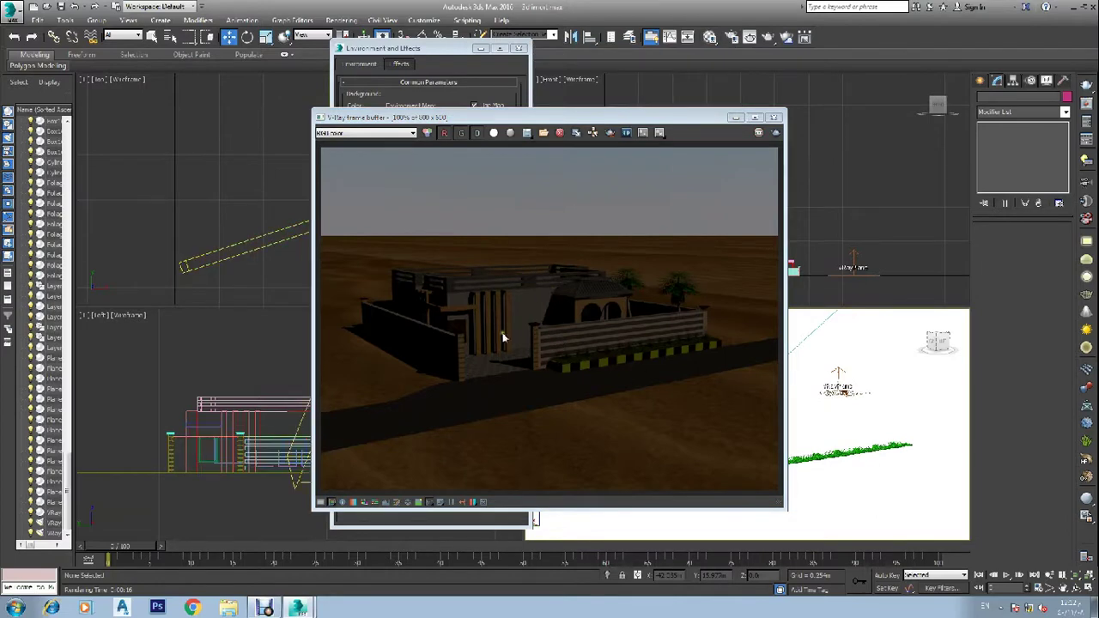
{"action": "left_click", "coordinate": [773, 118]}
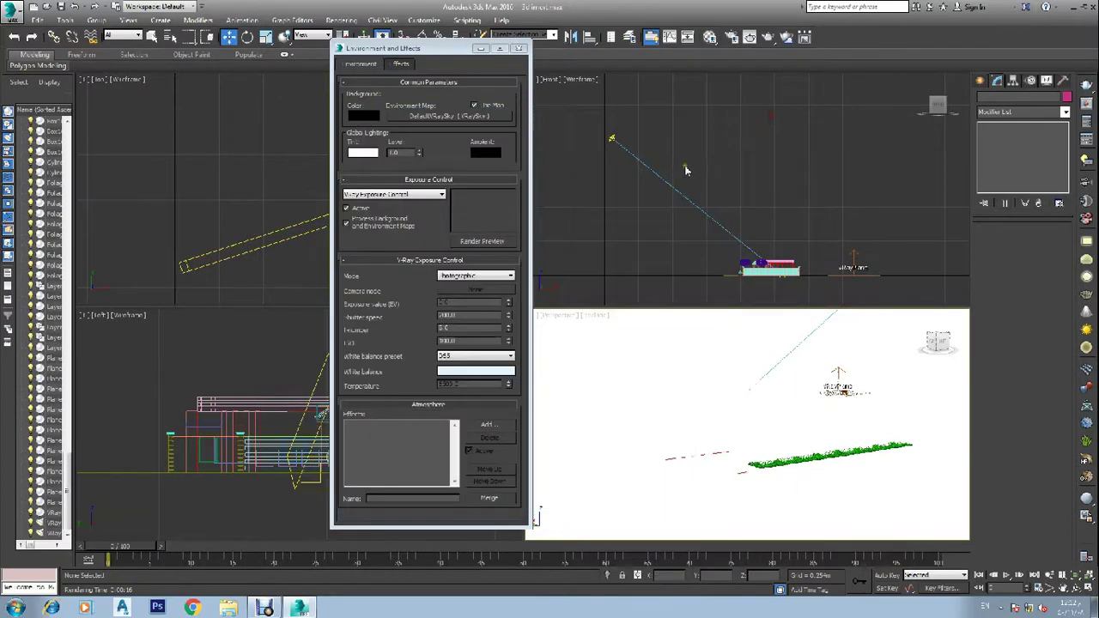
Add a Fog atmospheric effect to the environment and start a test render of the perspective view.
{"action": "left_click", "coordinate": [481, 426]}
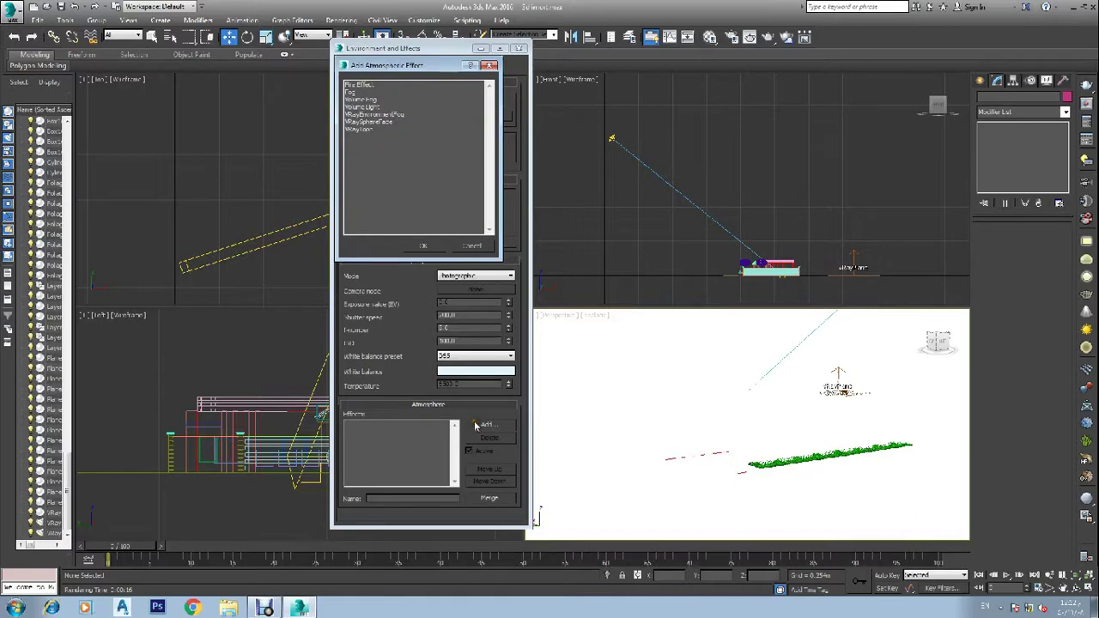
{"action": "left_click", "coordinate": [351, 92]}
{"action": "left_click", "coordinate": [423, 246]}
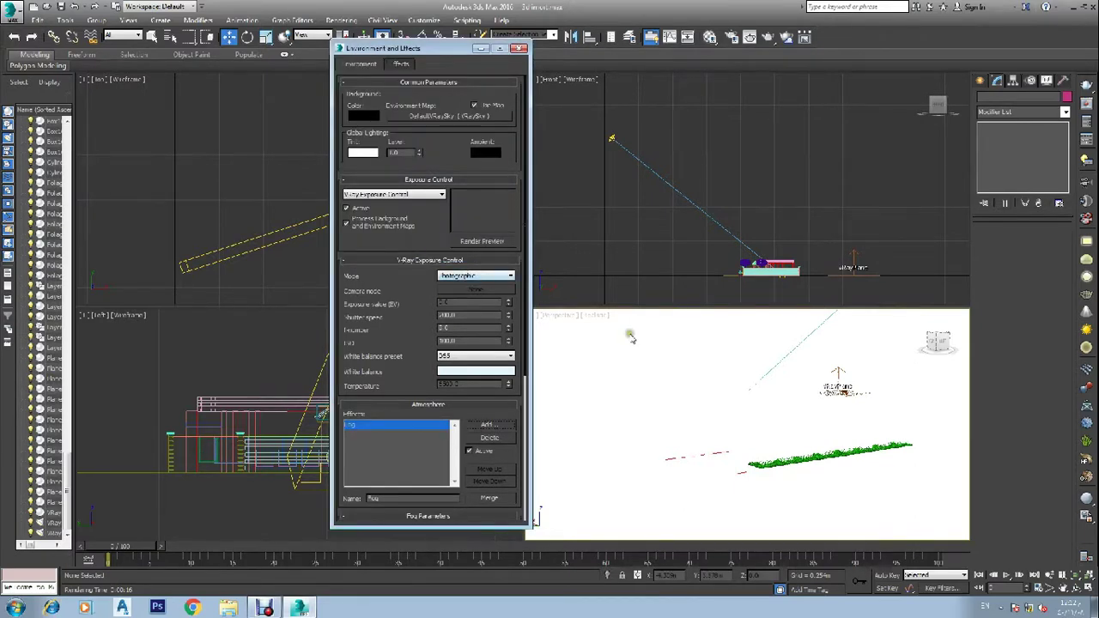
{"action": "key", "text": "shift+q"}
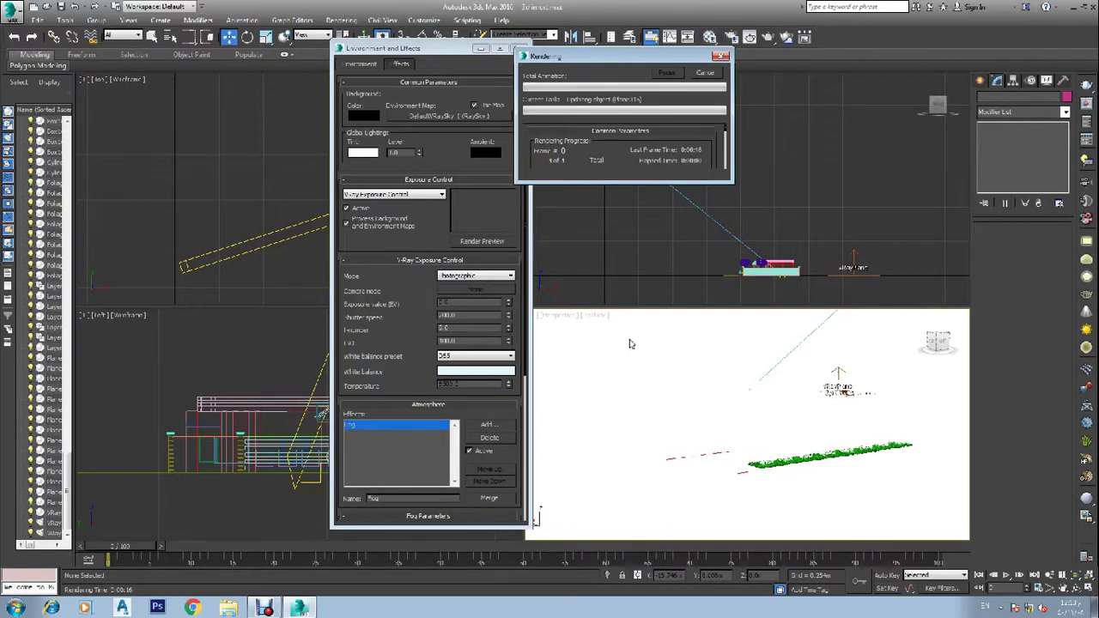